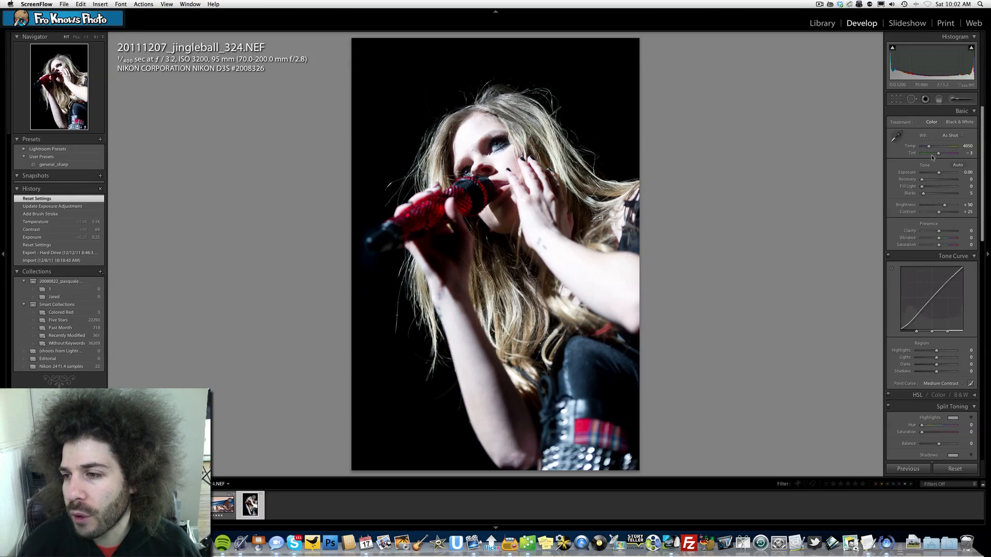
# Adjust the basic tone: temperature 5068, tint +10, exposure +0.20 and contrast +54.
pyautogui.moveTo(927, 147); pyautogui.dragTo(933, 148)
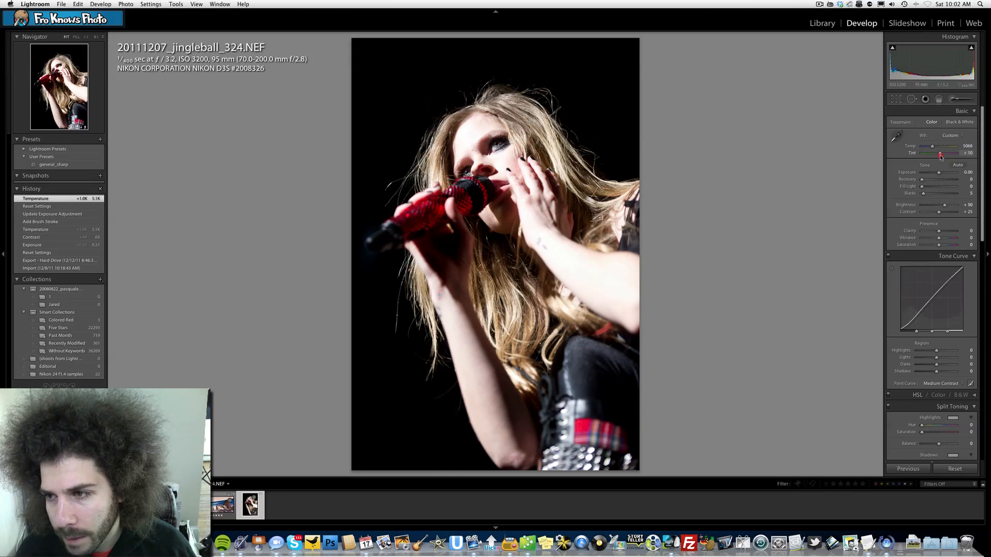
pyautogui.moveTo(940, 156); pyautogui.dragTo(939, 172)
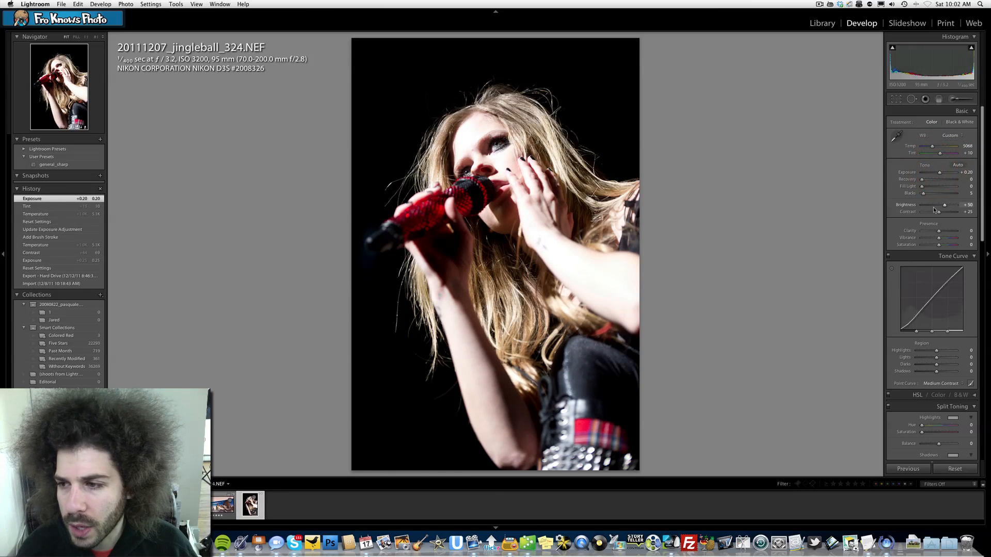
pyautogui.moveTo(939, 213); pyautogui.dragTo(946, 213)
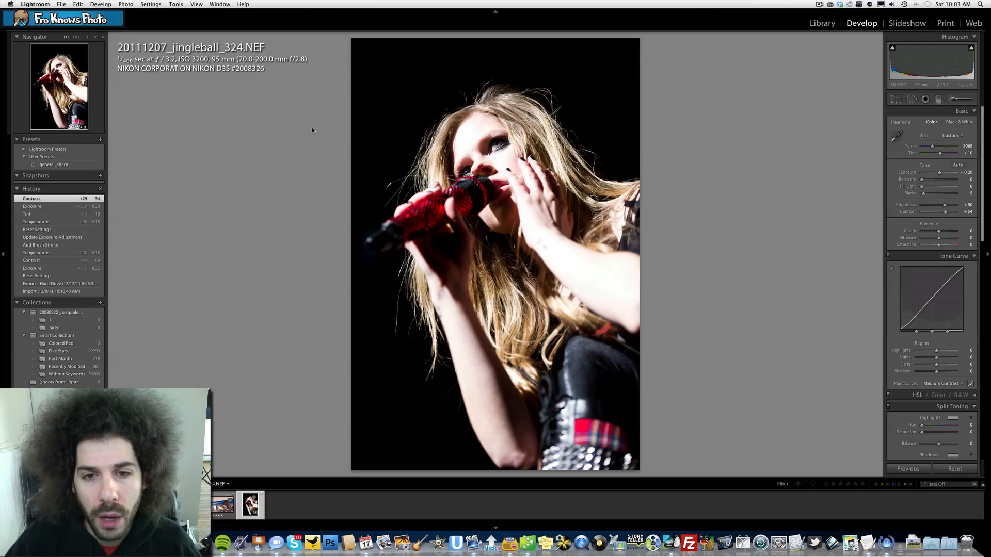
# Paint an adjustment brush stroke over the singer's eye with a 5.0 brush, exposure 1.36, clarity 66, sharpness 51.
pyautogui.click(494, 149)
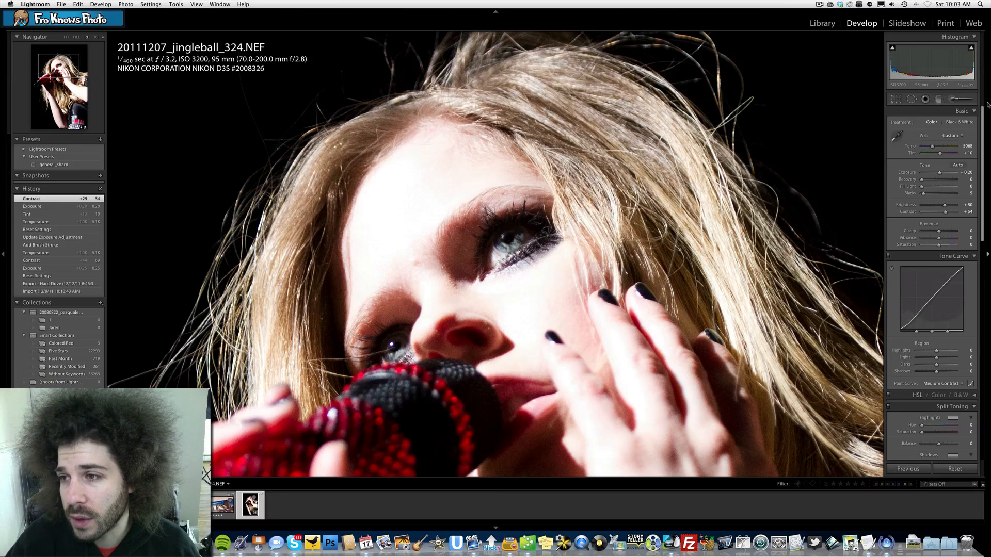
pyautogui.click(954, 99)
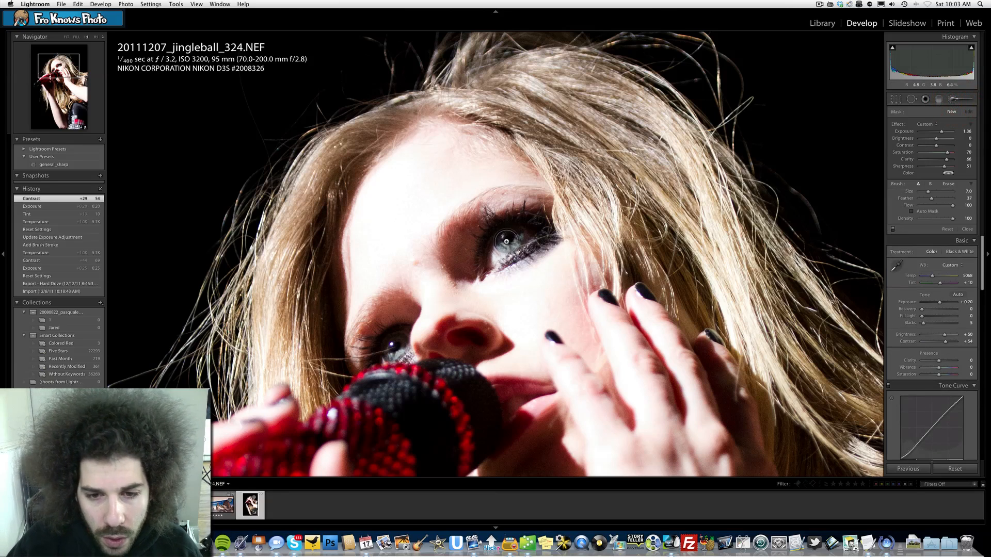
pyautogui.press('[')
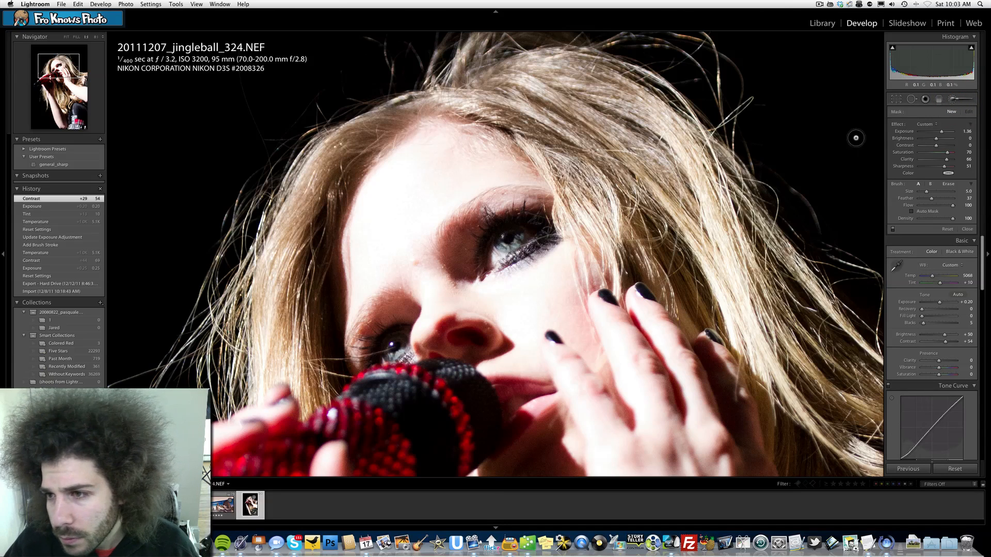
pyautogui.moveTo(932, 198); pyautogui.dragTo(939, 199)
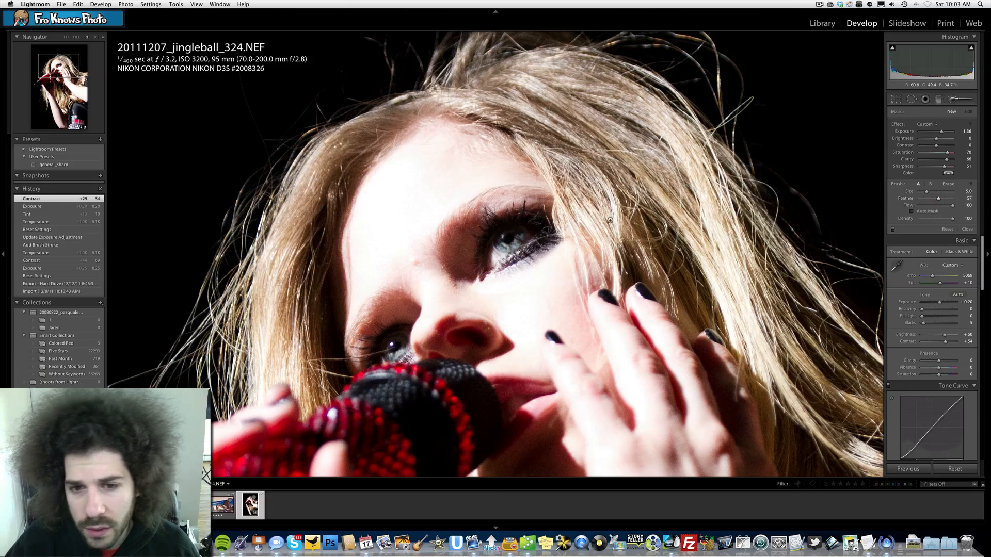
pyautogui.moveTo(500, 240)
pyautogui.mouseDown()
pyautogui.moveTo(521, 234)
pyautogui.moveTo(489, 260)
pyautogui.moveTo(535, 237)
pyautogui.mouseUp()
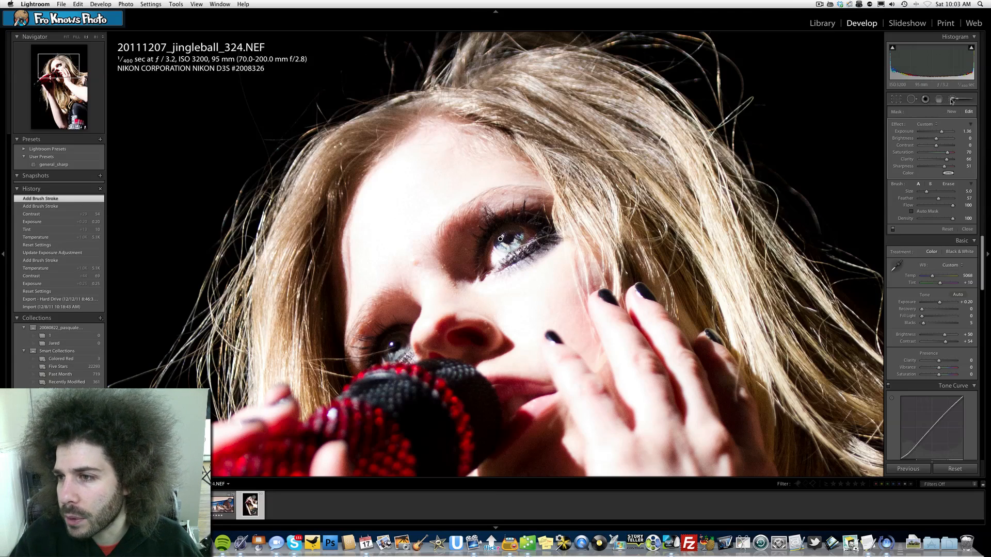
pyautogui.click(952, 98)
pyautogui.click(473, 239)
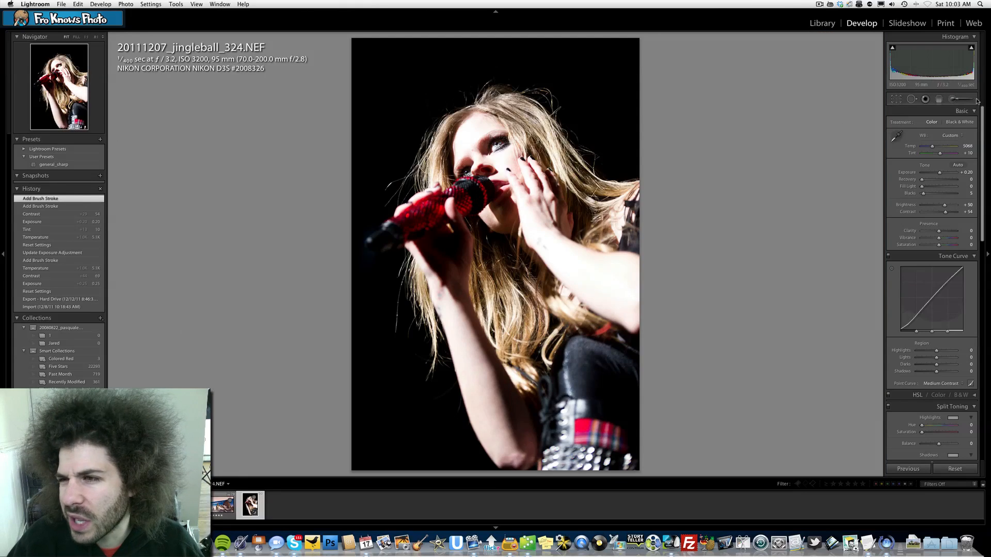
# Set the brush effect's exposure to 1.0 and toggle the brush adjustments off and on to compare.
pyautogui.click(952, 99)
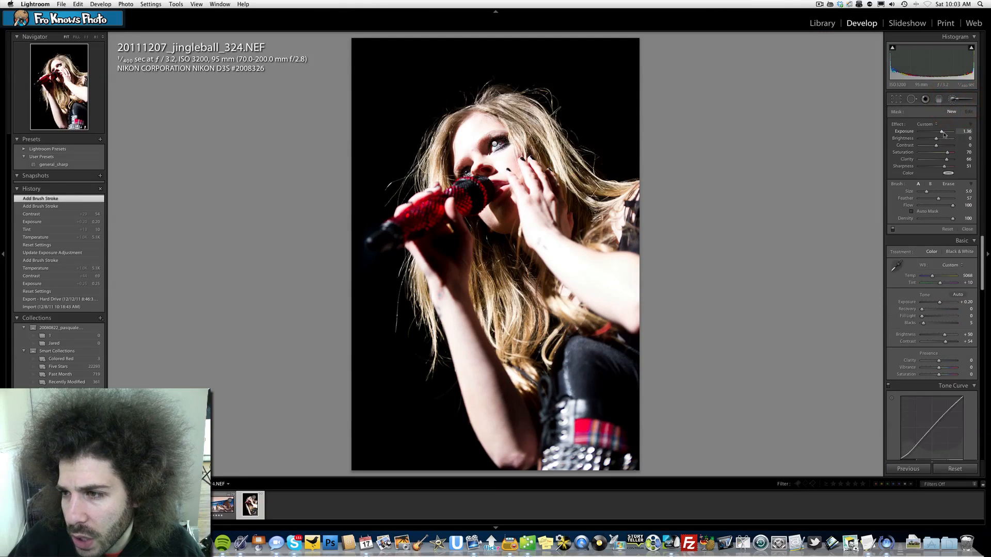
pyautogui.click(966, 132)
pyautogui.write('1.0')
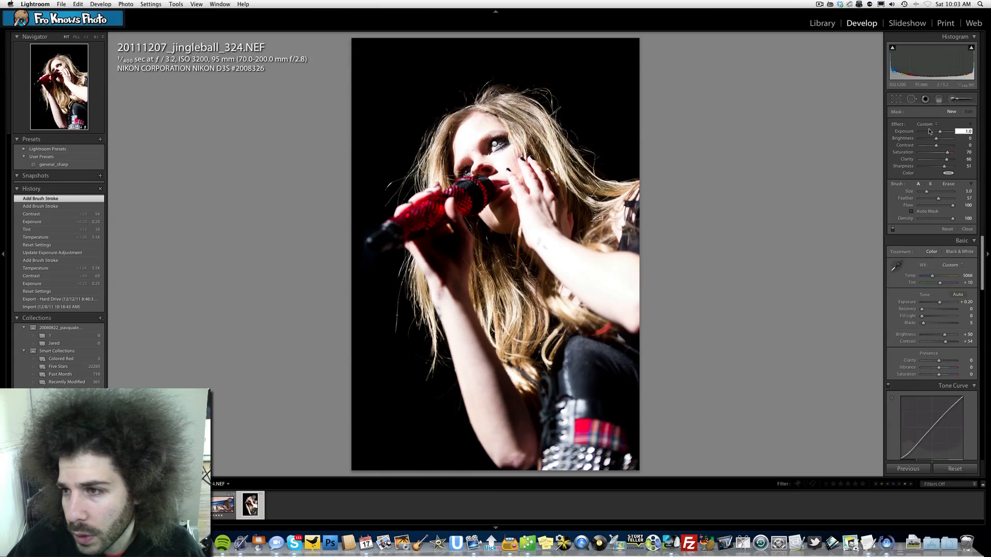
pyautogui.click(892, 229)
pyautogui.click(892, 229)
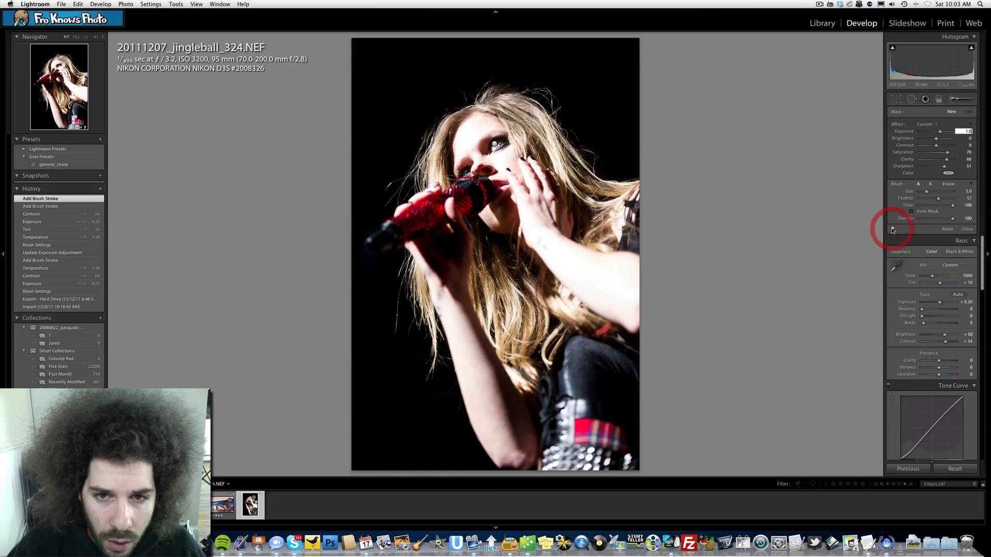
pyautogui.click(952, 99)
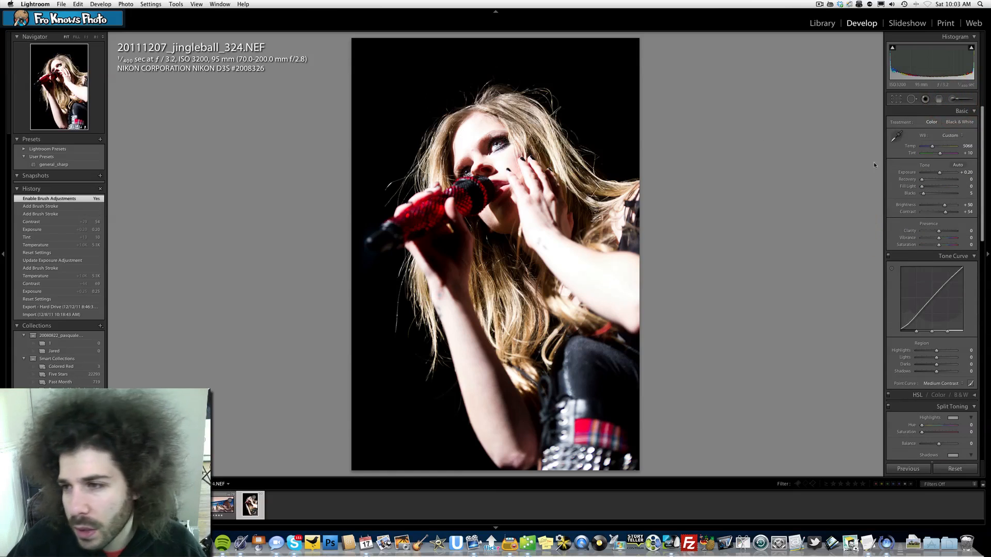
# Select the brush pin on the eye and nudge its exposure slightly higher.
pyautogui.click(955, 98)
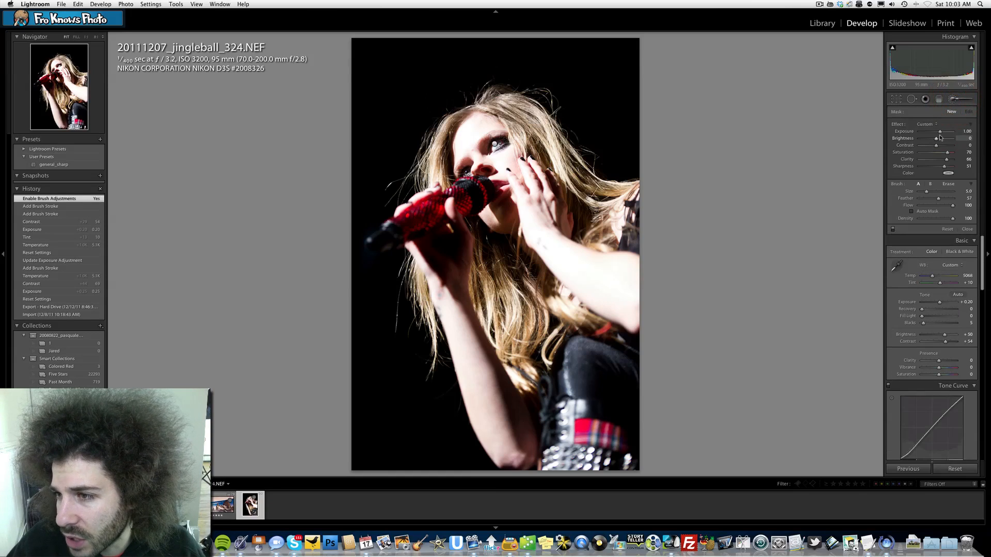
pyautogui.moveTo(940, 133)
pyautogui.mouseDown()
pyautogui.moveTo(918, 134)
pyautogui.moveTo(942, 134)
pyautogui.mouseUp()
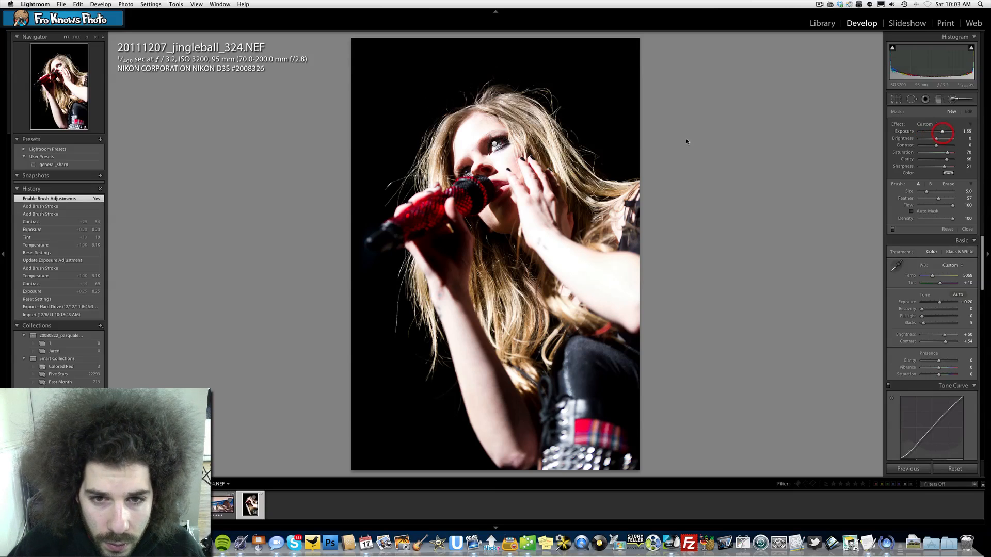
pyautogui.click(495, 144)
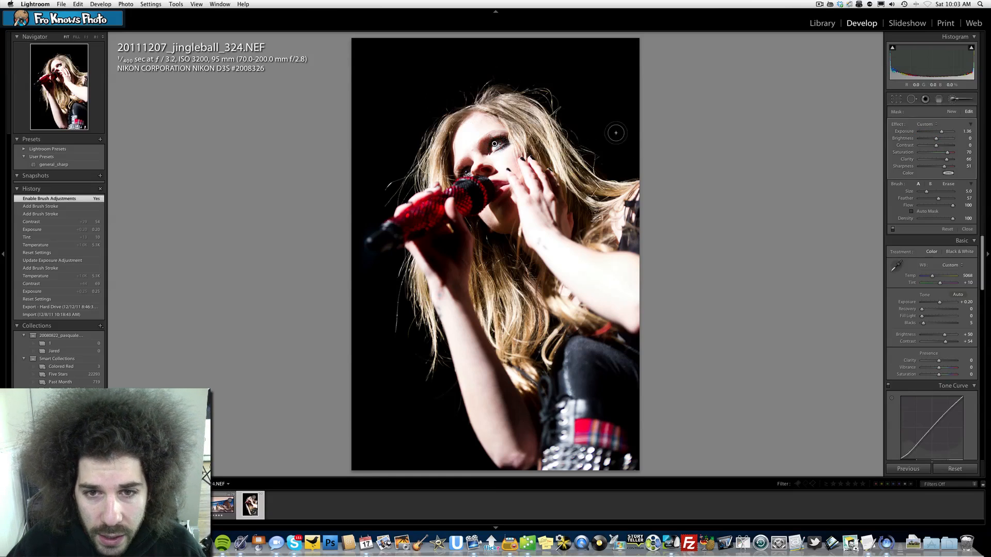
pyautogui.moveTo(941, 133); pyautogui.dragTo(942, 132)
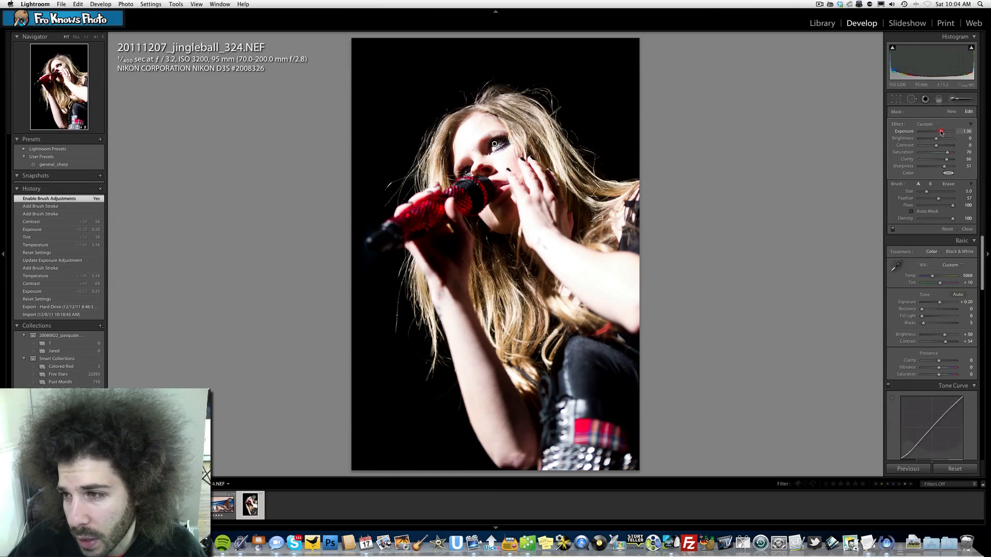
pyautogui.moveTo(941, 133); pyautogui.dragTo(943, 132)
pyautogui.click(953, 99)
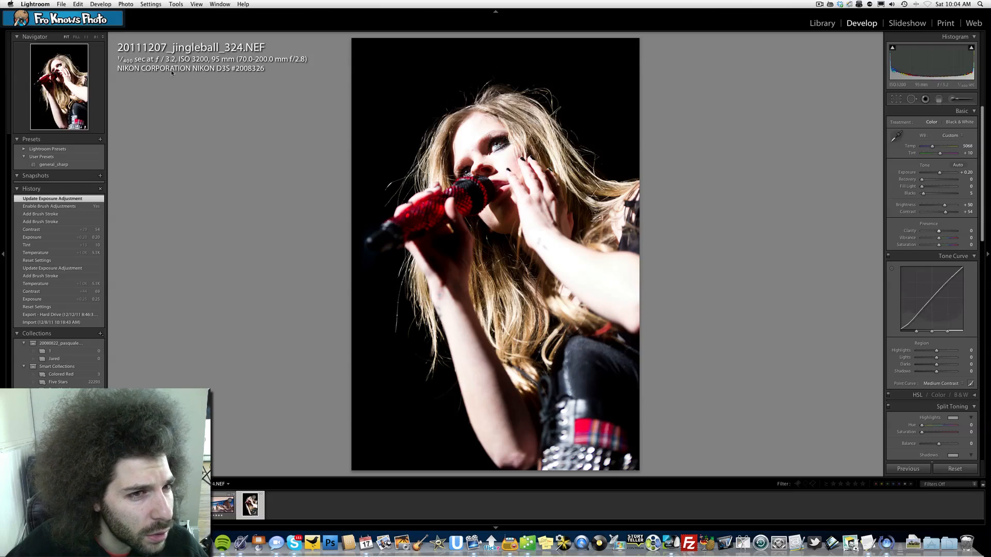
# Test fill light at 100, then set fill light to 2 and contrast to +57.
pyautogui.click(482, 148)
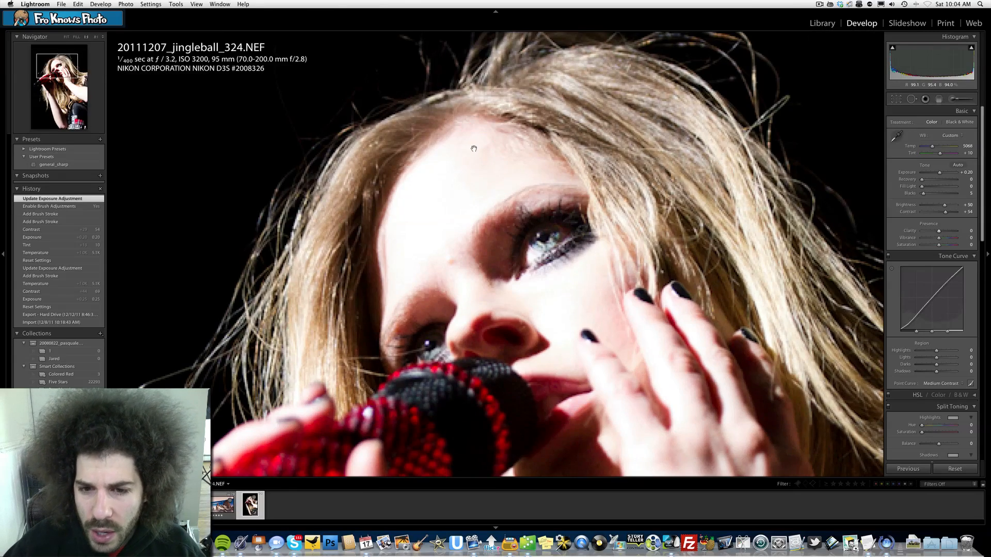
pyautogui.click(530, 204)
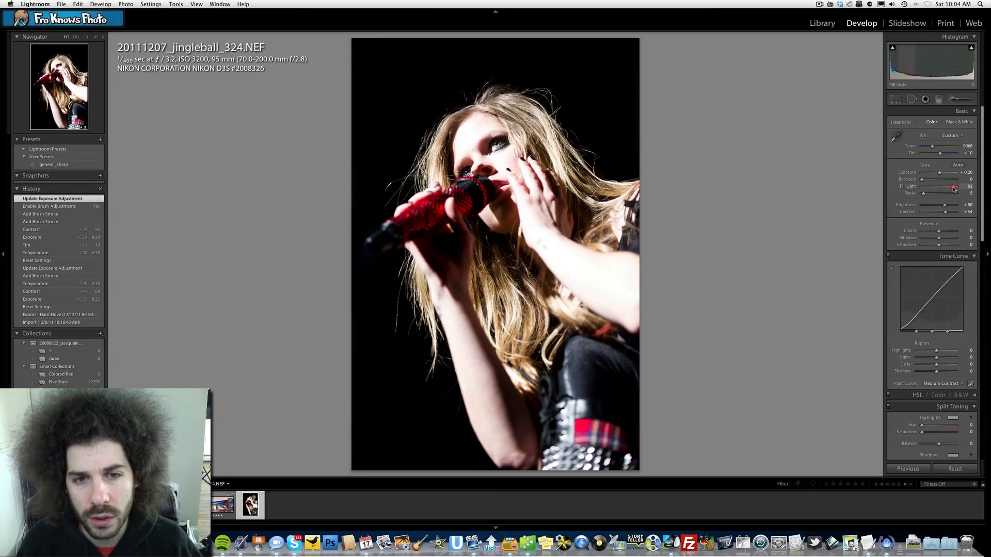
pyautogui.moveTo(953, 189); pyautogui.dragTo(957, 189)
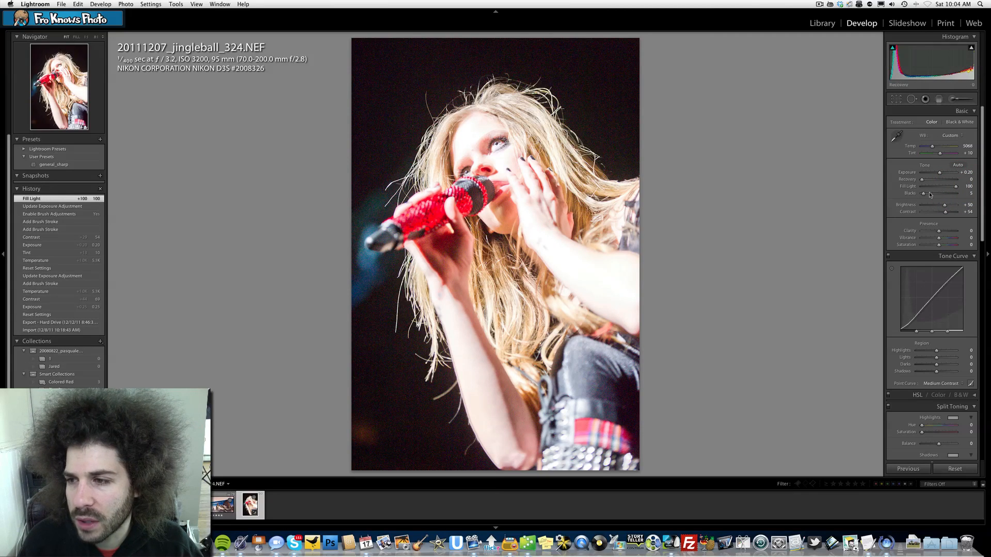
pyautogui.moveTo(930, 189); pyautogui.dragTo(802, 186)
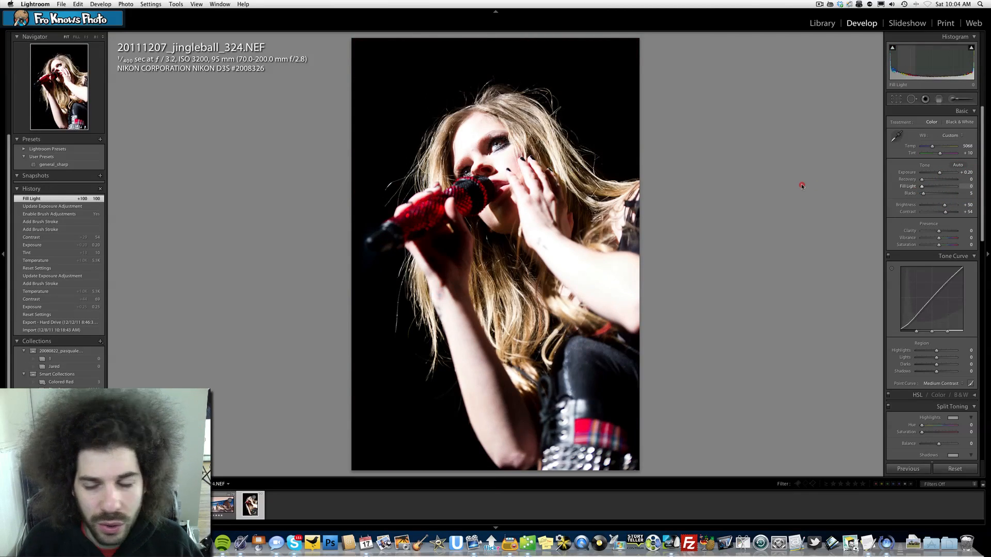
pyautogui.moveTo(928, 188); pyautogui.dragTo(947, 212)
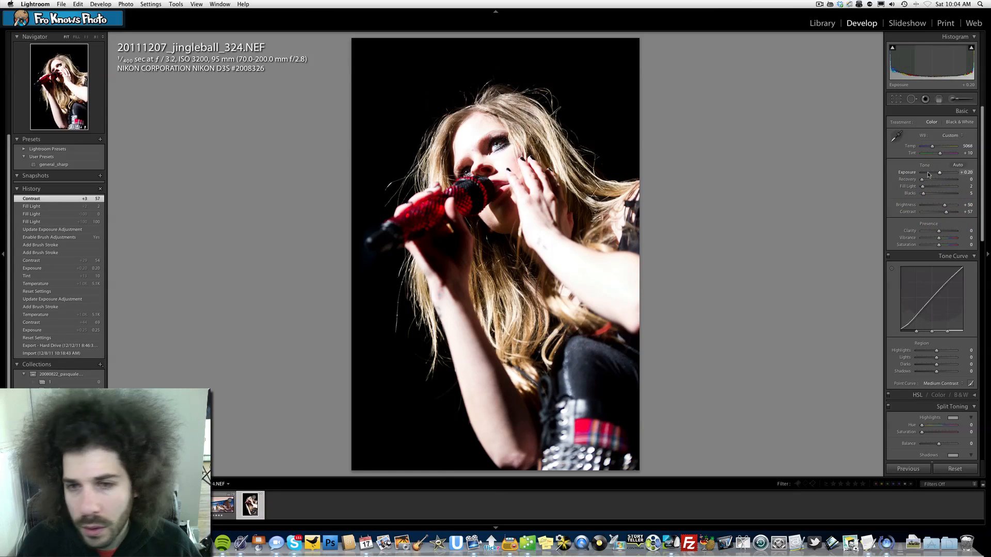
# Try raising exposure to +0.25 and undo it.
pyautogui.moveTo(929, 175); pyautogui.dragTo(940, 174)
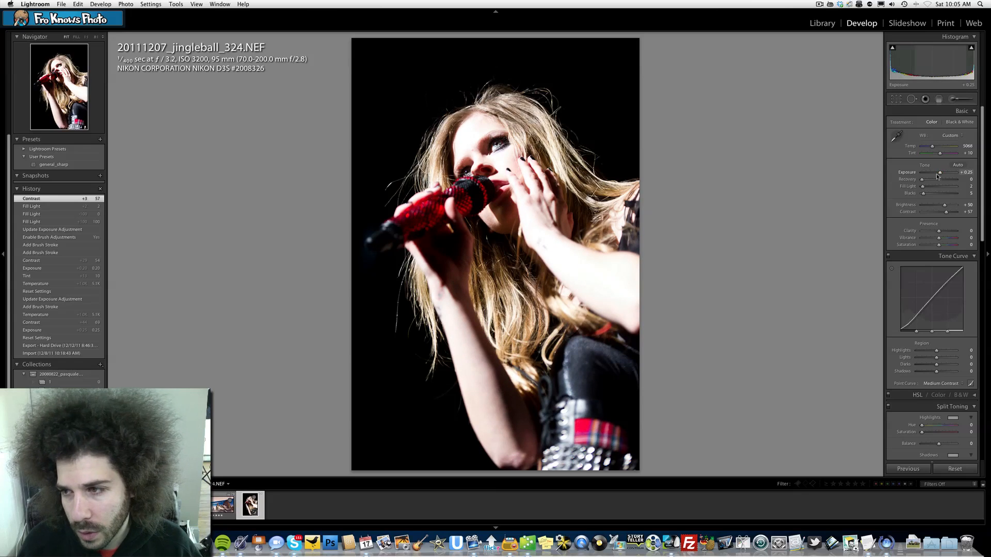
pyautogui.press('cmd+z')
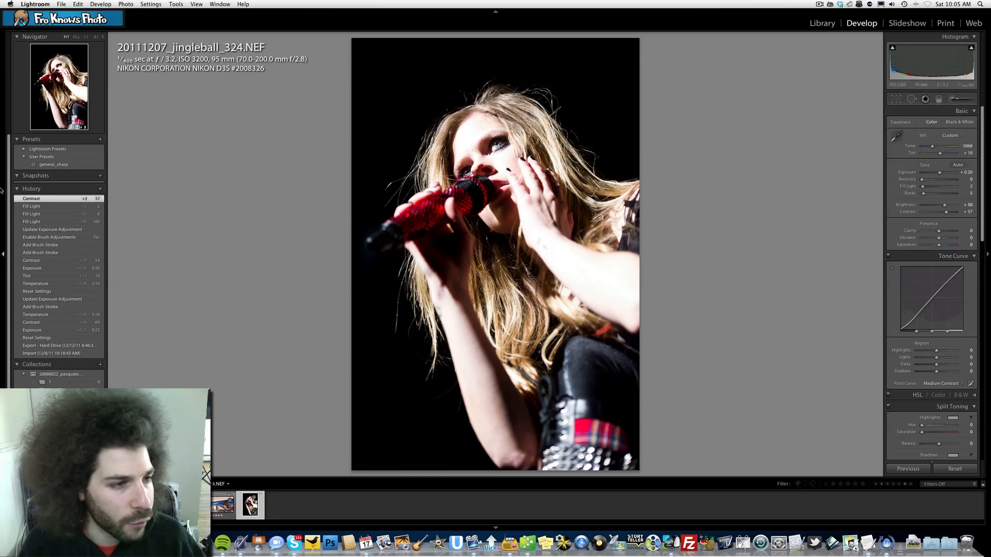
# Create a snapshot named 1.
pyautogui.click(100, 176)
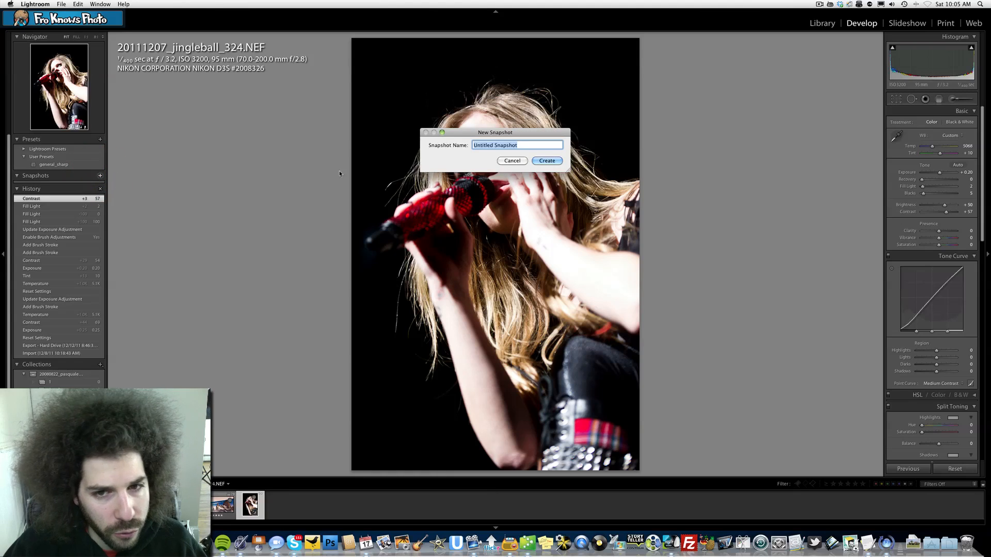
pyautogui.write('1')
pyautogui.press('Return')
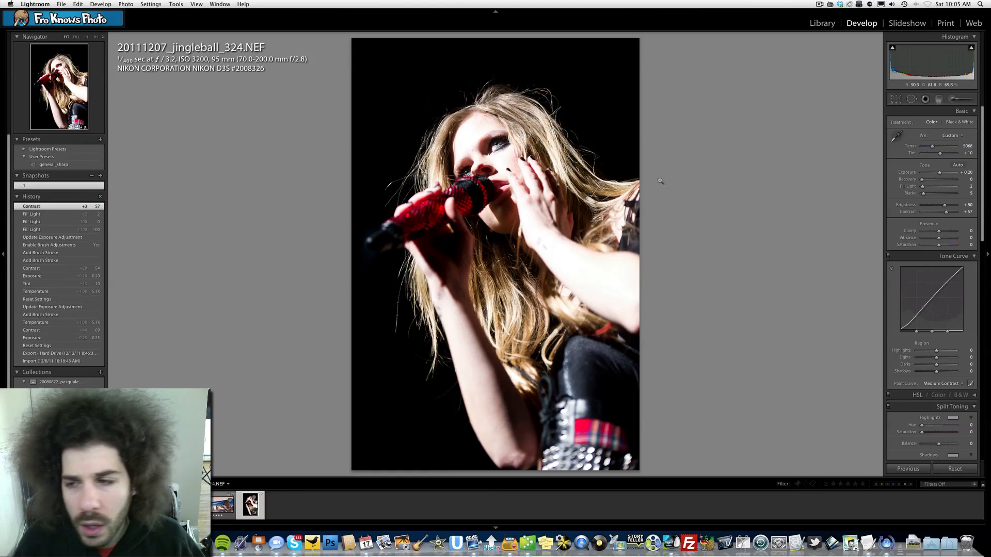
# Convert the photo to black and white and raise contrast to +100.
pyautogui.click(955, 123)
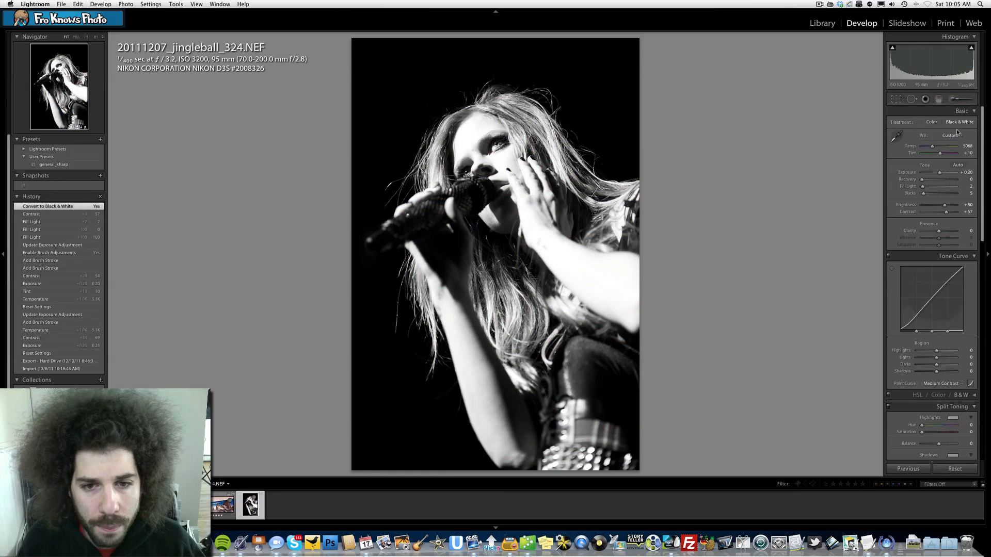
pyautogui.moveTo(955, 213); pyautogui.dragTo(958, 214)
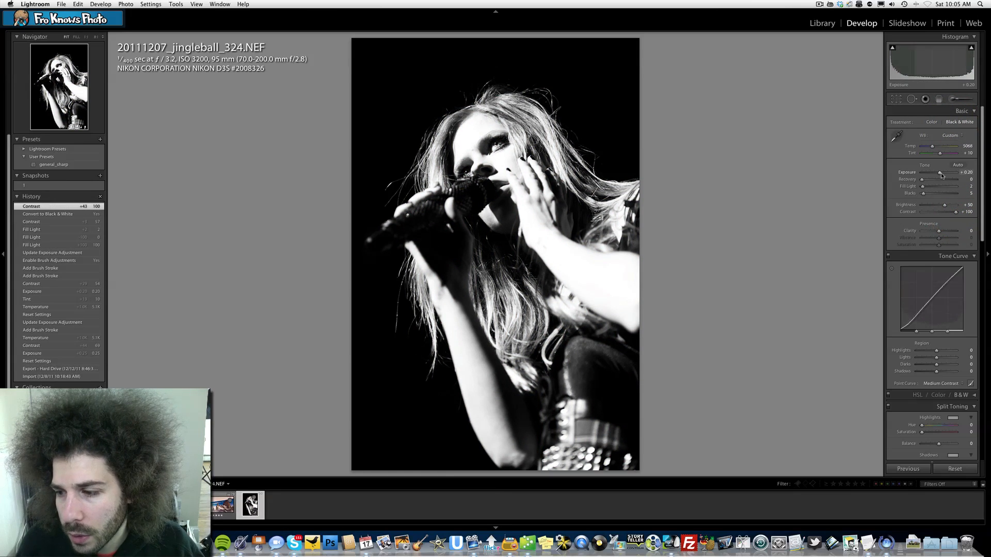
# Set the point curve to Strong Contrast, comparing with Linear, and lower contrast to +66.
pyautogui.click(941, 383)
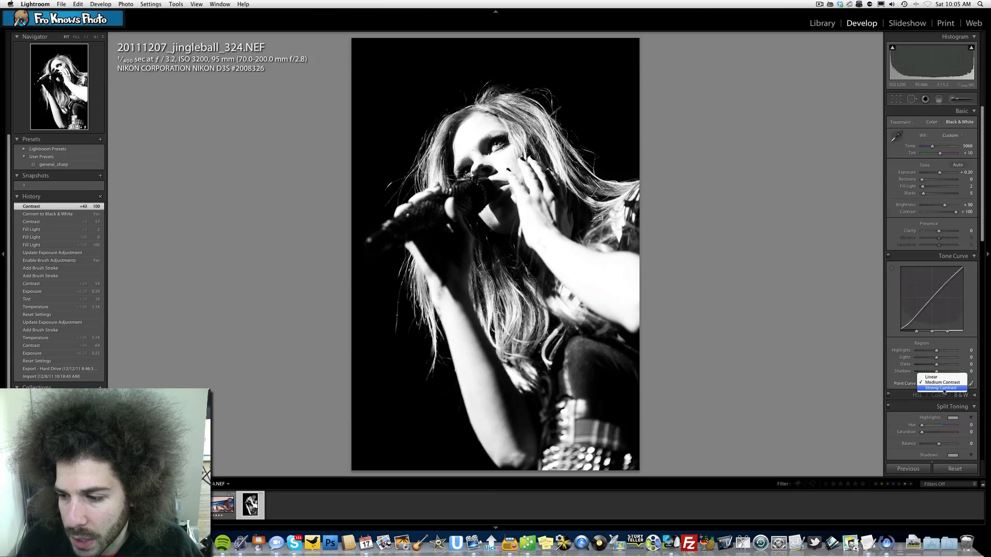
pyautogui.click(942, 388)
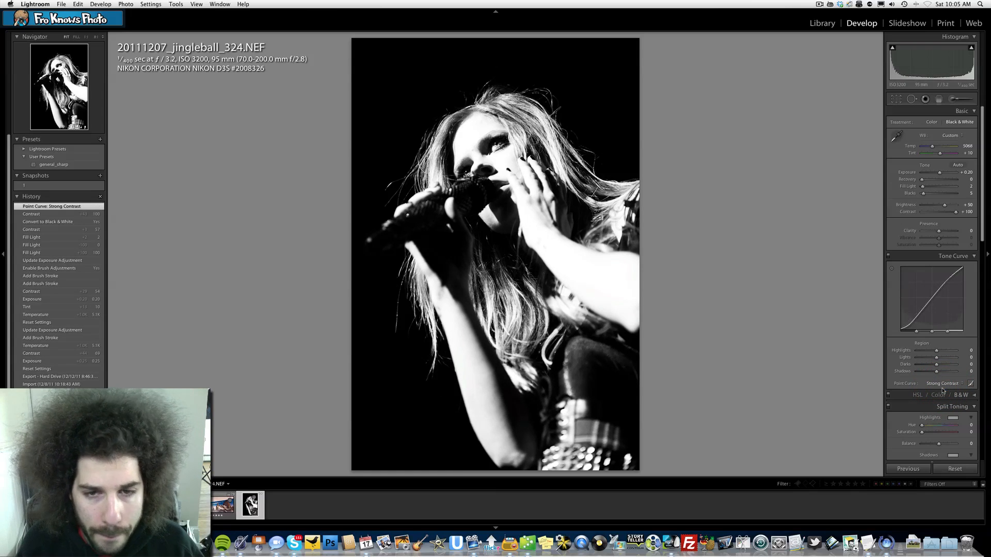
pyautogui.click(943, 383)
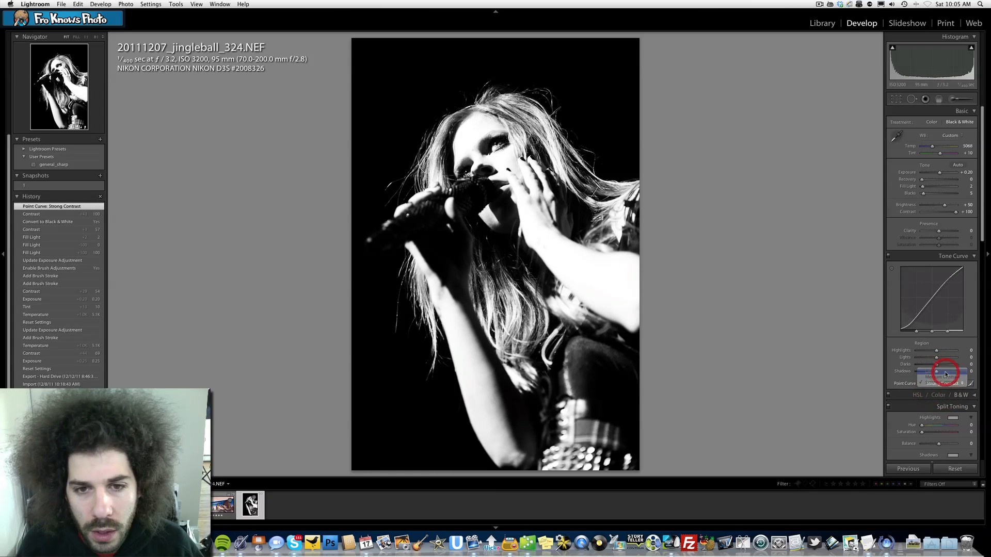
pyautogui.click(946, 371)
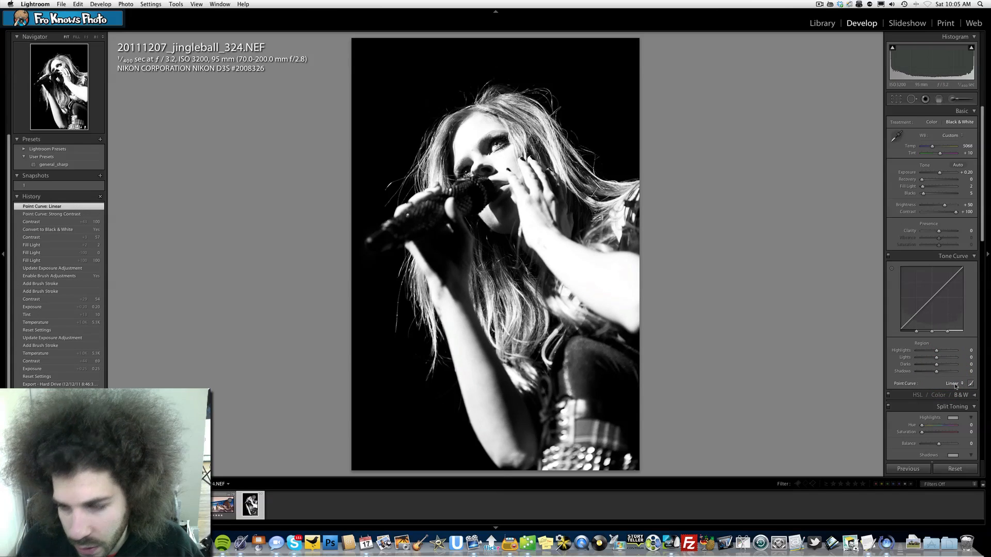
pyautogui.click(955, 385)
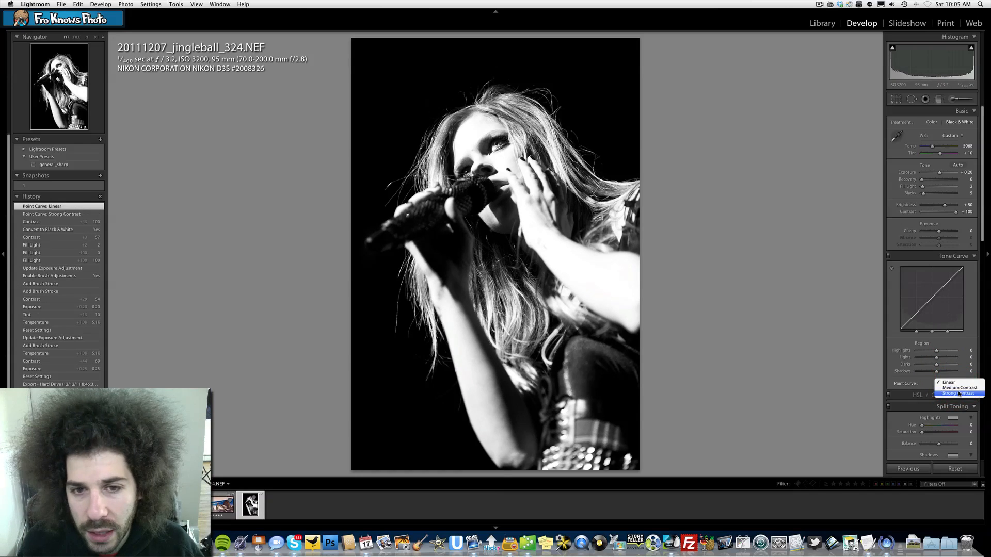
pyautogui.click(959, 393)
pyautogui.moveTo(956, 213); pyautogui.dragTo(948, 213)
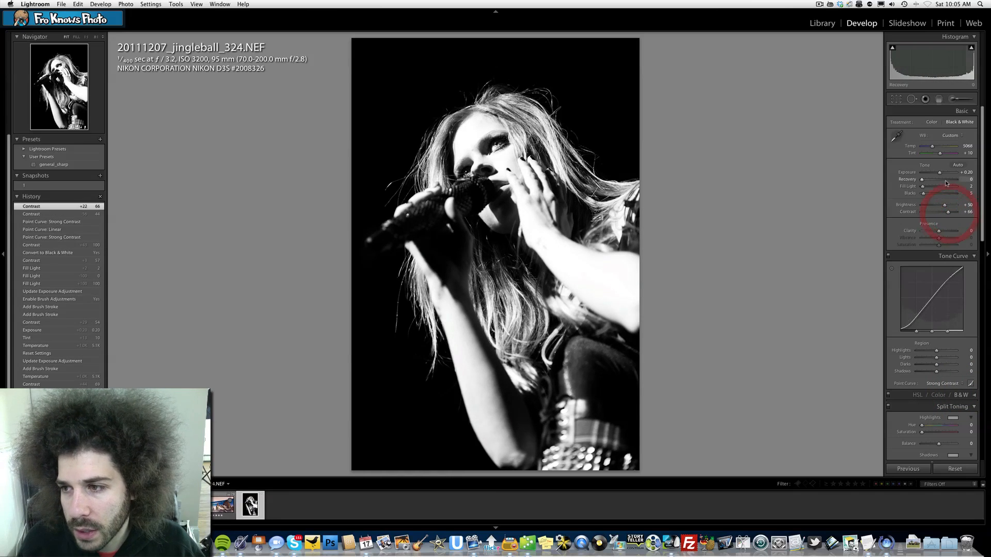
# Reset exposure to 0.00 and fill light to 0, zooming in on the face to check it.
pyautogui.moveTo(939, 175); pyautogui.dragTo(874, 185)
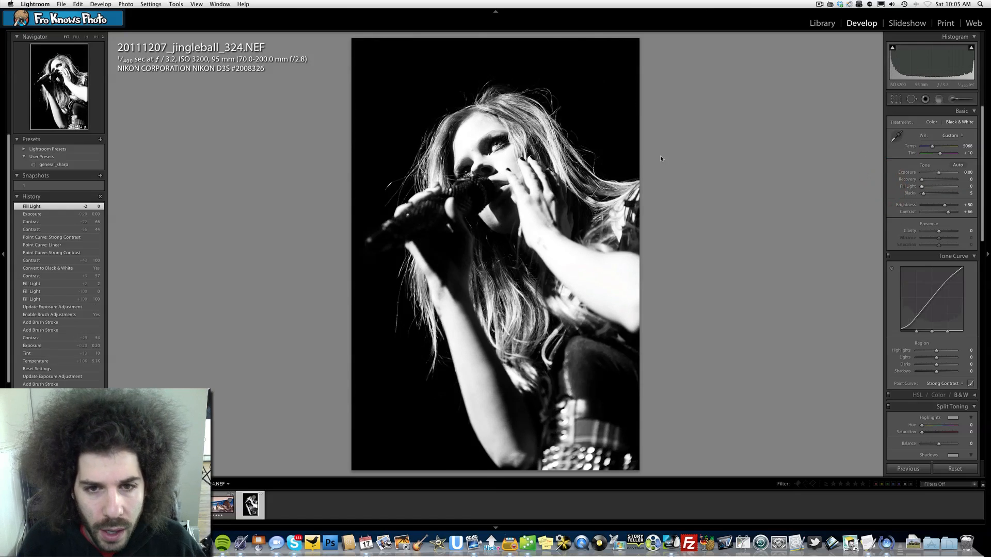
pyautogui.click(486, 151)
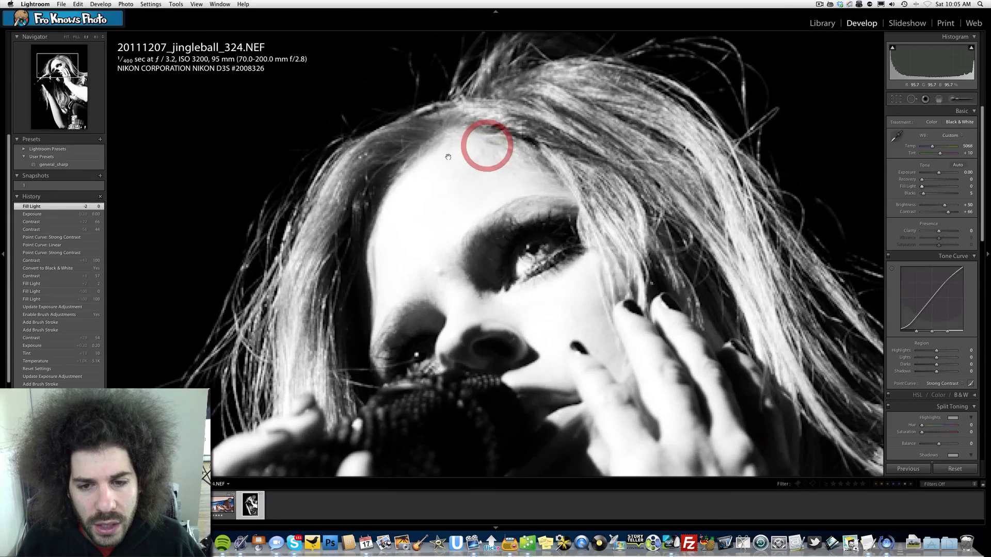
pyautogui.click(511, 202)
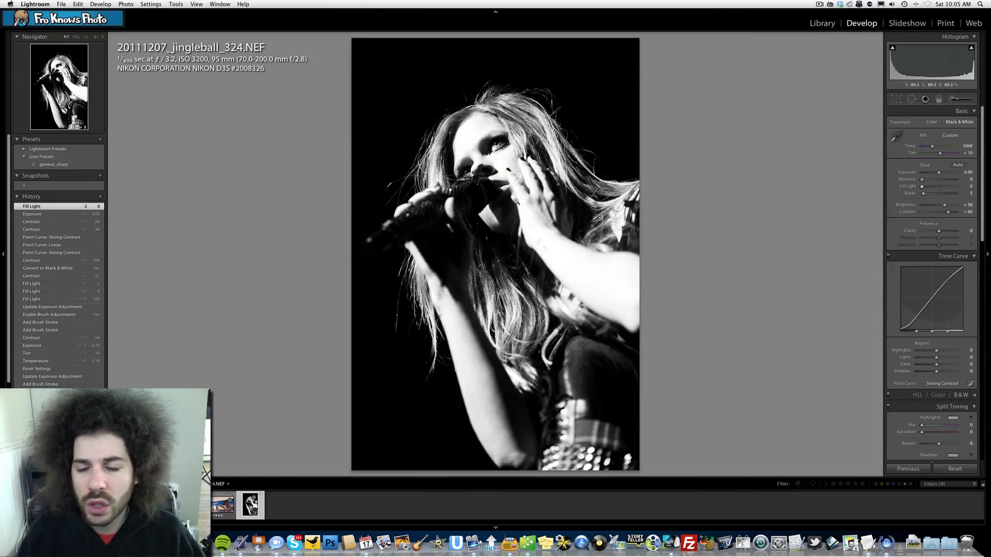
# Set exposure to +0.20, after trying +1.00 and undoing a trial blacks change to 20.
pyautogui.click(943, 175)
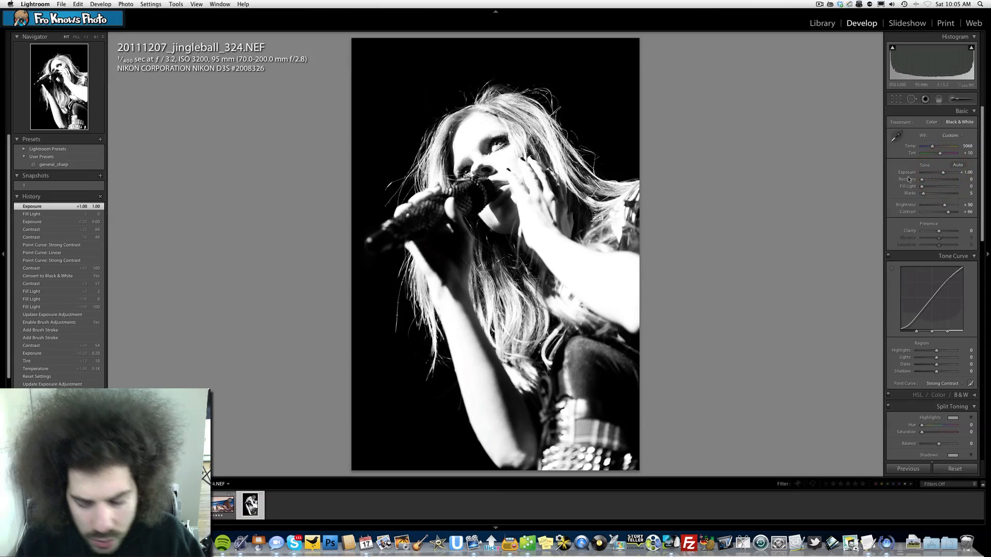
pyautogui.click(929, 194)
pyautogui.press('super+z')
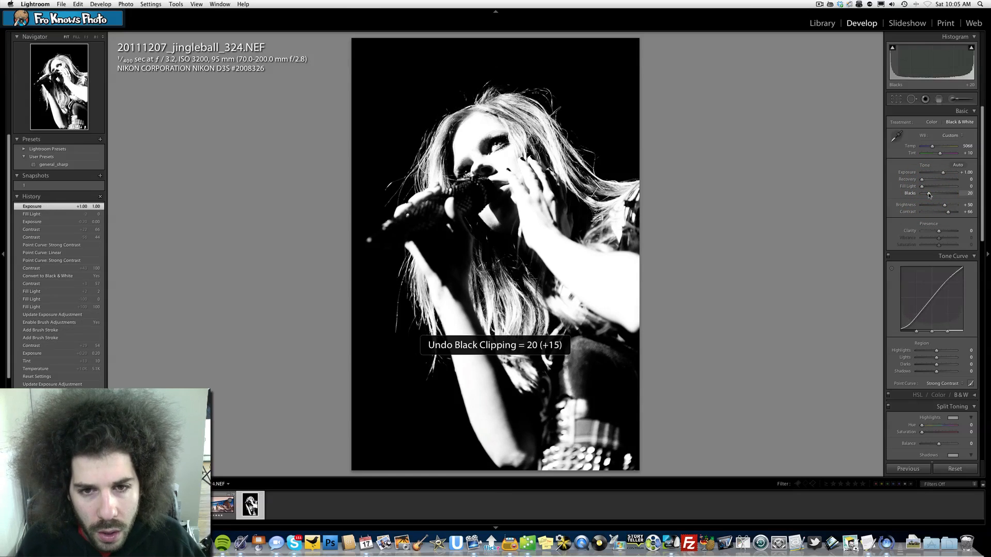
pyautogui.moveTo(949, 172); pyautogui.dragTo(939, 174)
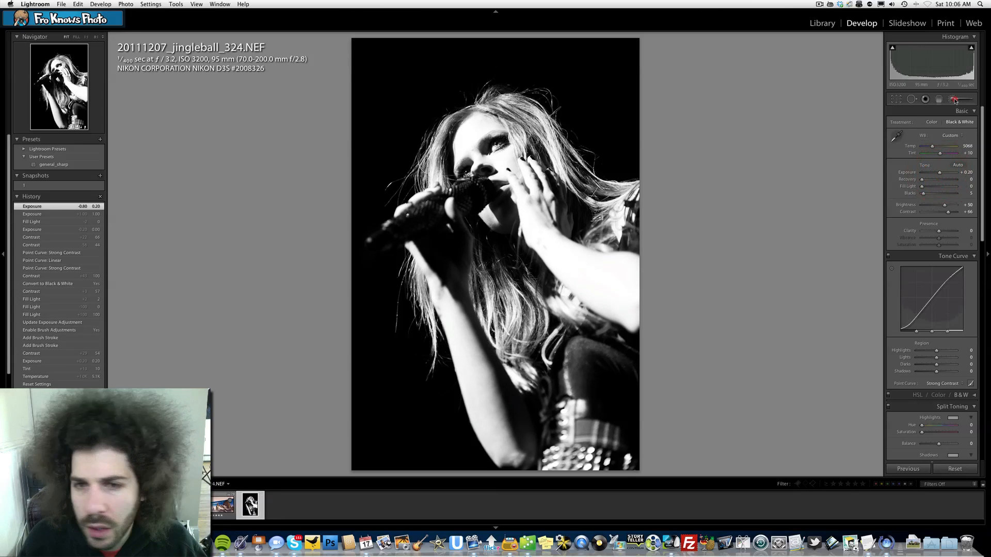
# Edit the brush adjustment on the eye, setting its exposure to about 1.65 while zoomed in.
pyautogui.click(953, 99)
pyautogui.click(954, 100)
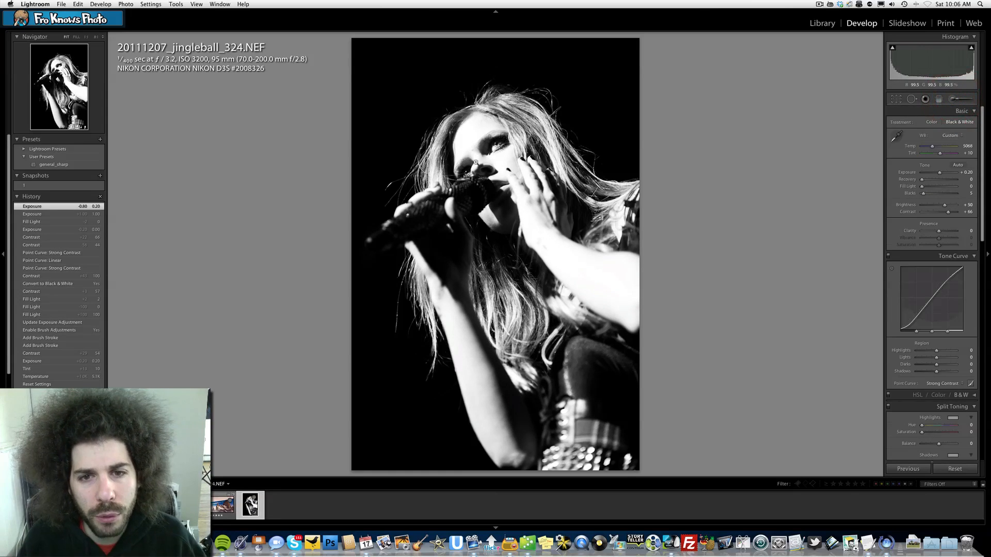
pyautogui.click(496, 146)
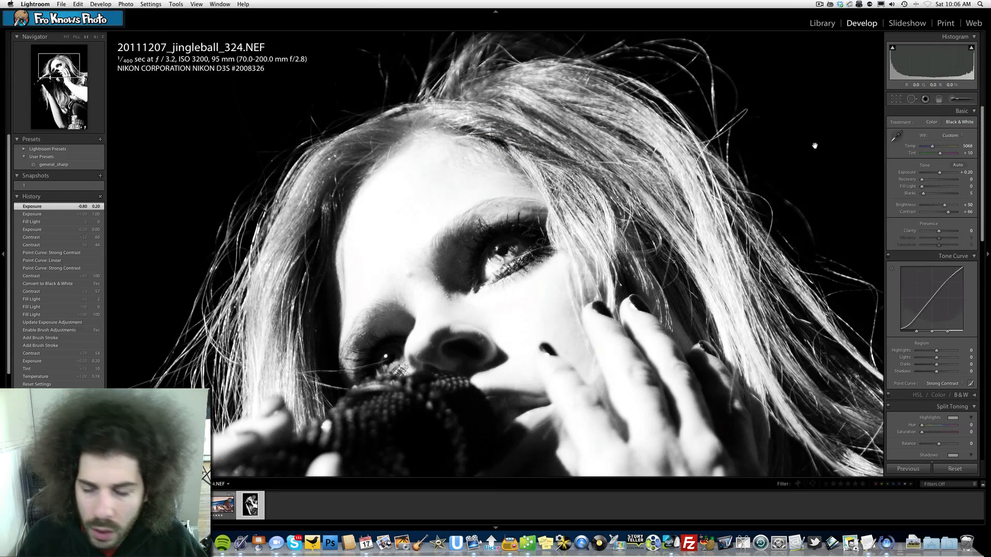
pyautogui.click(952, 102)
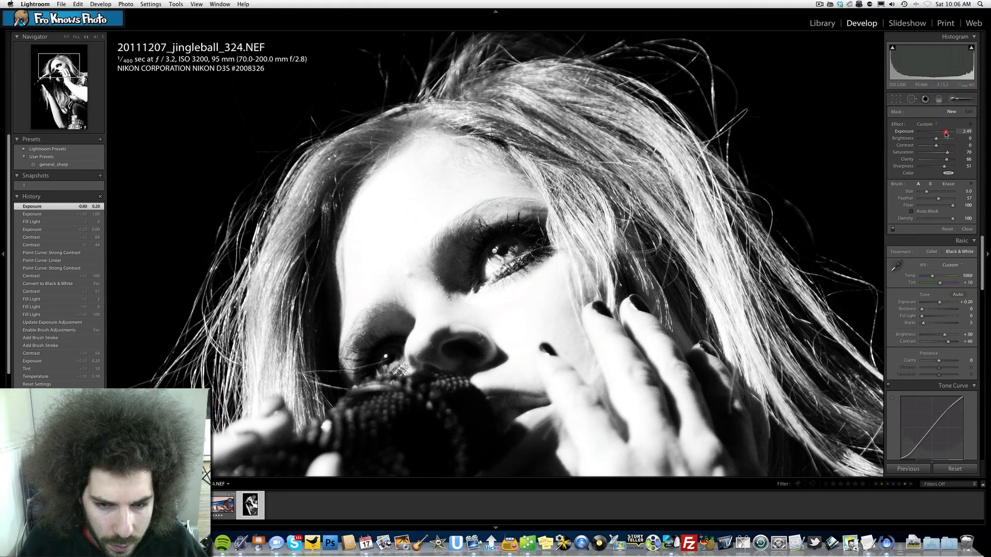
pyautogui.moveTo(950, 134); pyautogui.dragTo(940, 132)
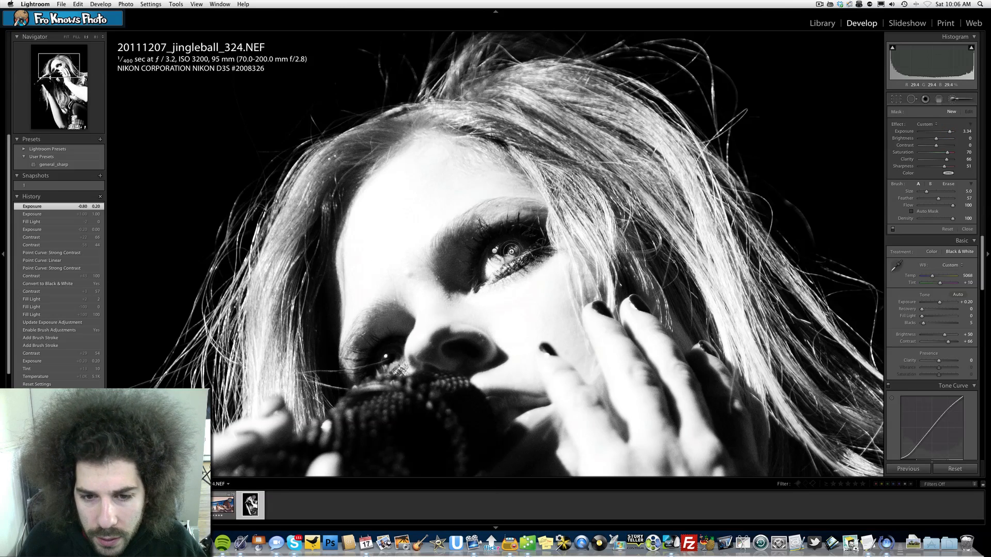
pyautogui.moveTo(488, 251); pyautogui.dragTo(495, 251)
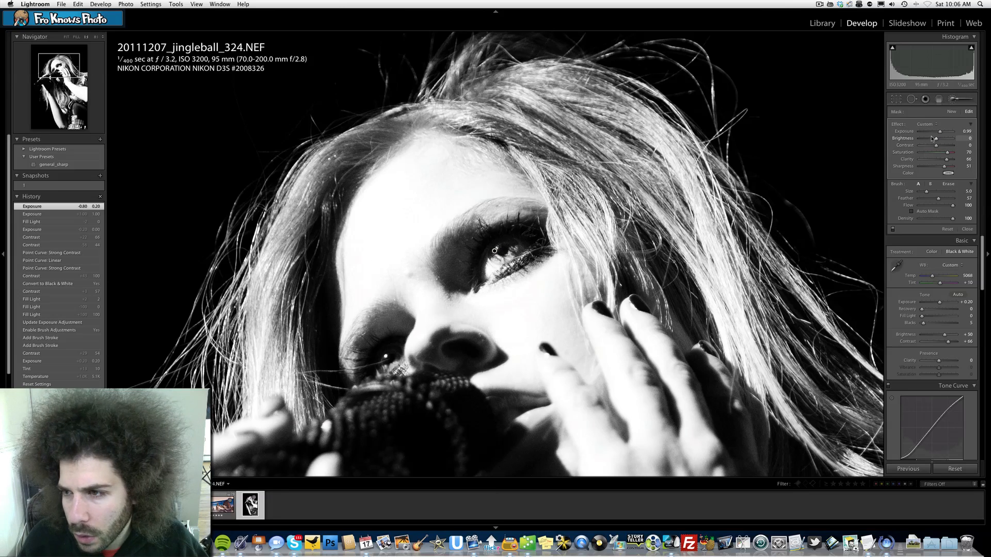
pyautogui.moveTo(944, 134); pyautogui.dragTo(949, 133)
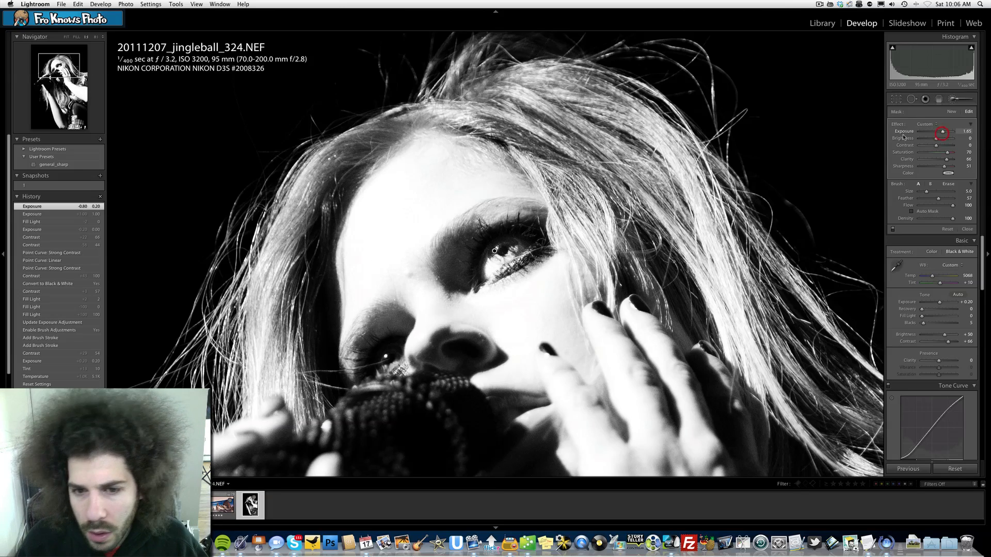
pyautogui.click(951, 101)
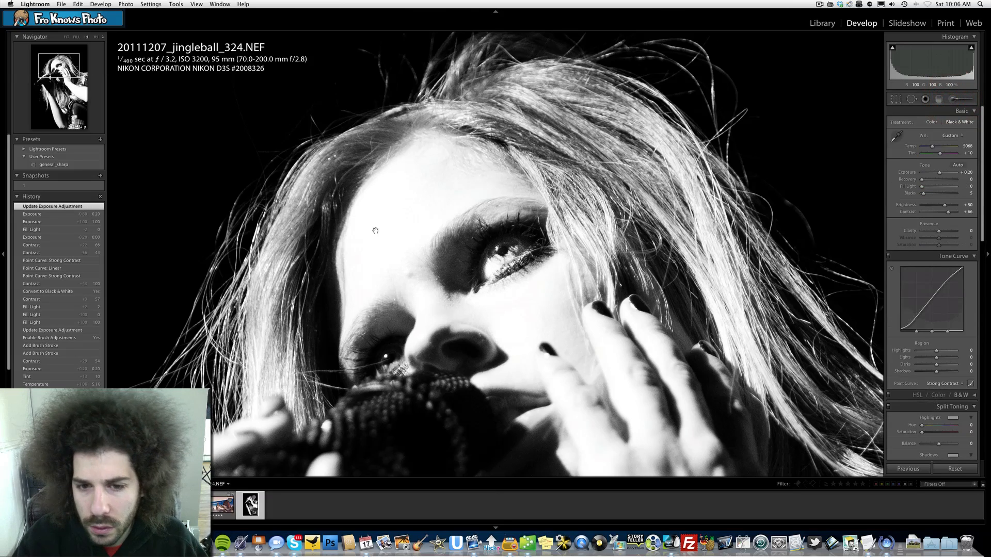
pyautogui.click(376, 231)
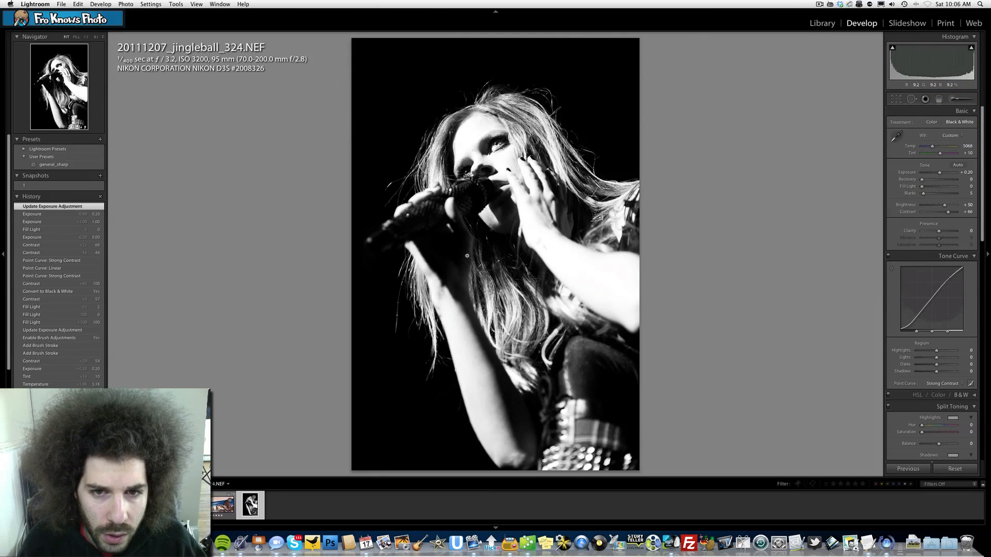
# Create a snapshot named 2.
pyautogui.click(100, 176)
pyautogui.write('2')
pyautogui.press('Return')
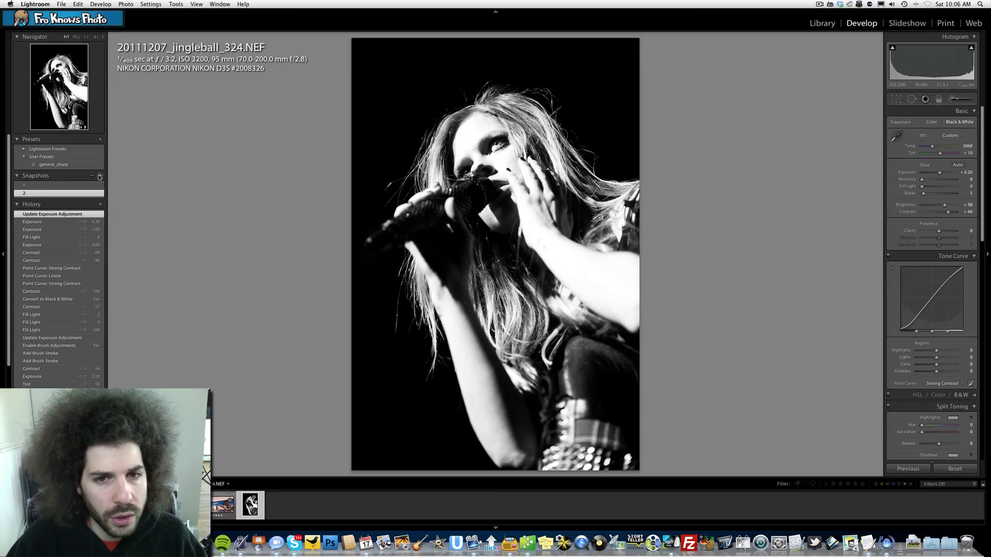
# Compare the color snapshot 1 with the black-and-white snapshot 2.
pyautogui.click(32, 186)
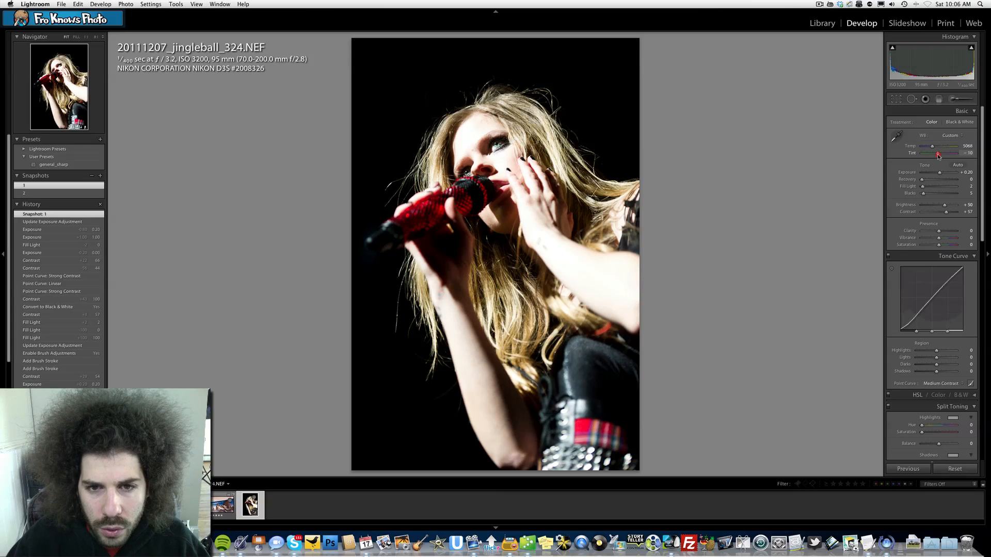
pyautogui.click(938, 154)
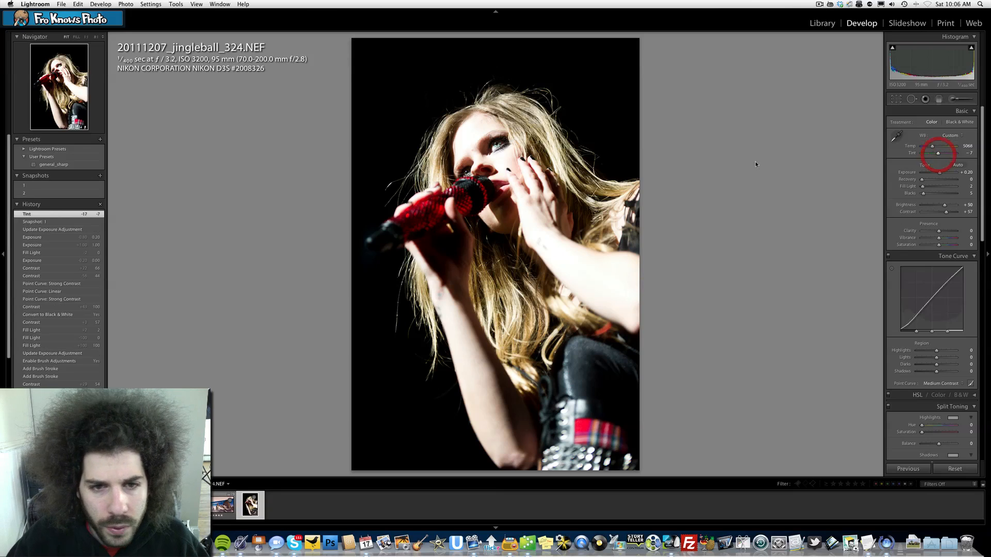
pyautogui.click(43, 193)
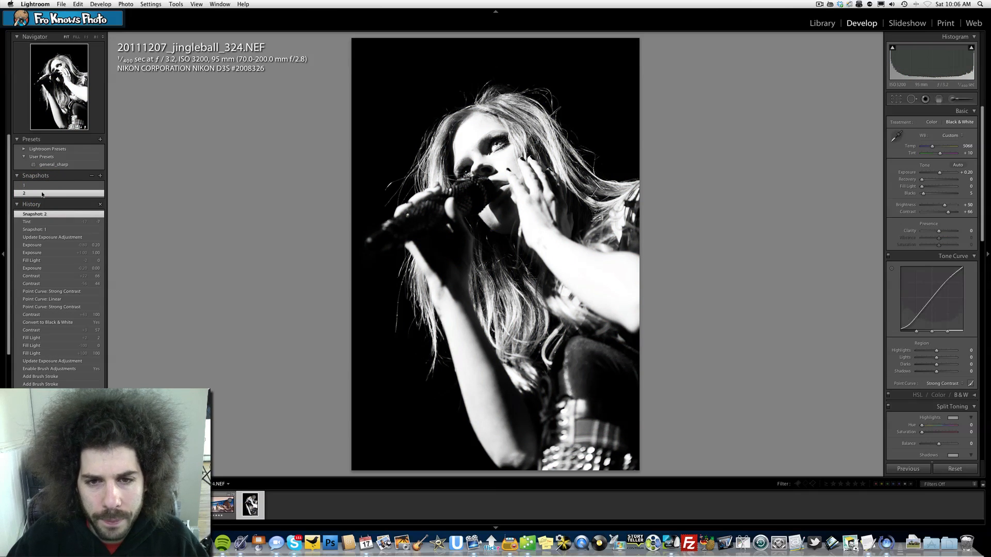
pyautogui.click(47, 186)
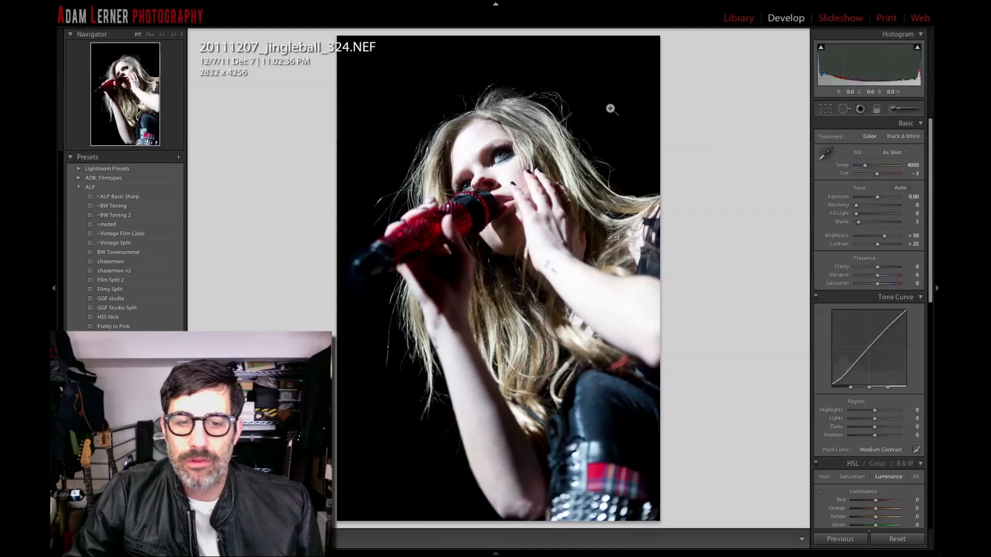
# Warm the white balance temperature to 5205 on the color photo.
pyautogui.moveTo(857, 213); pyautogui.dragTo(800, 213)
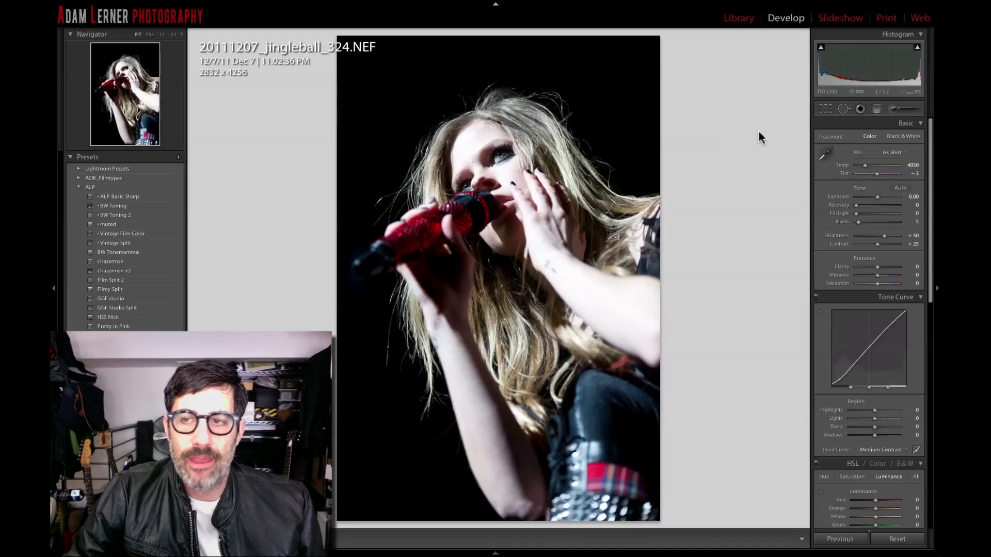
pyautogui.press('i')
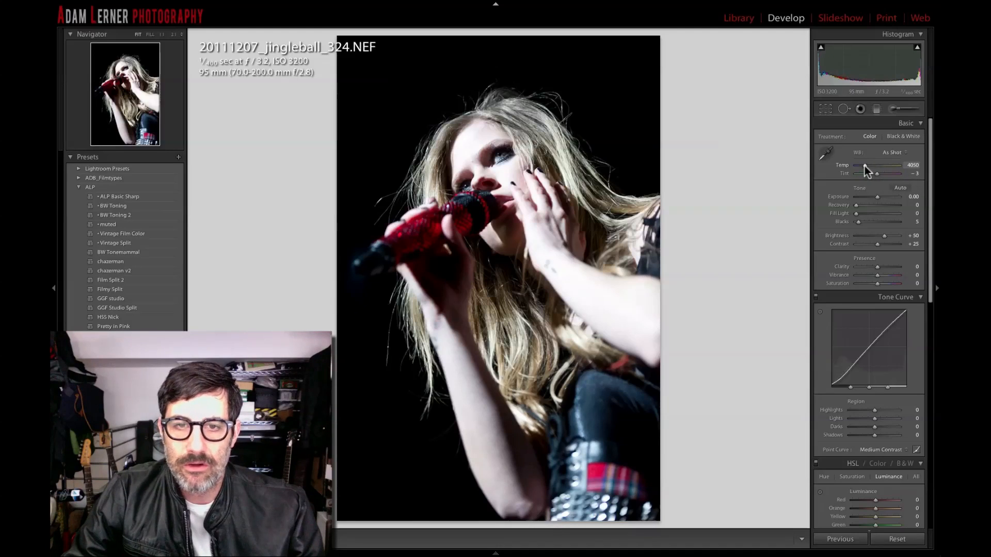
pyautogui.moveTo(866, 168); pyautogui.dragTo(868, 171)
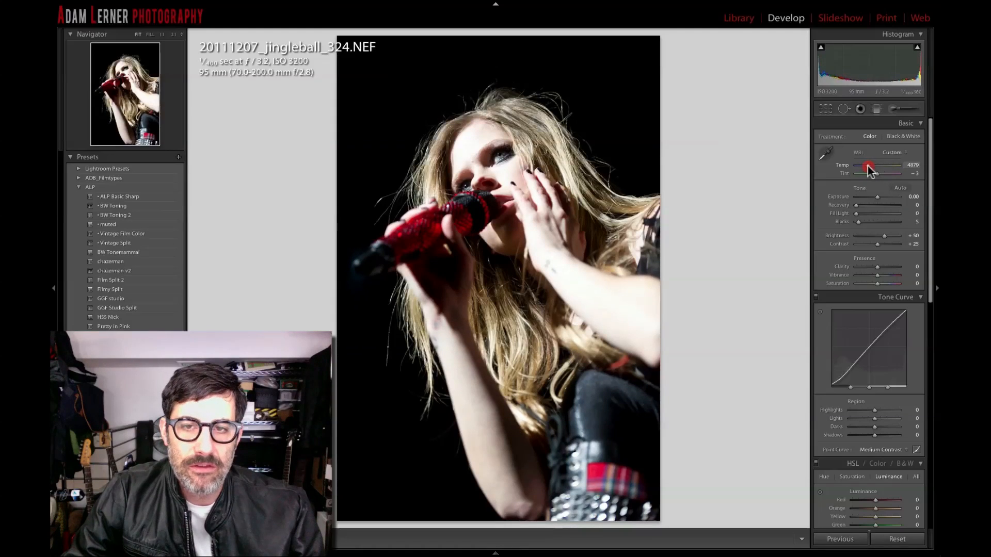
pyautogui.moveTo(869, 169); pyautogui.dragTo(870, 170)
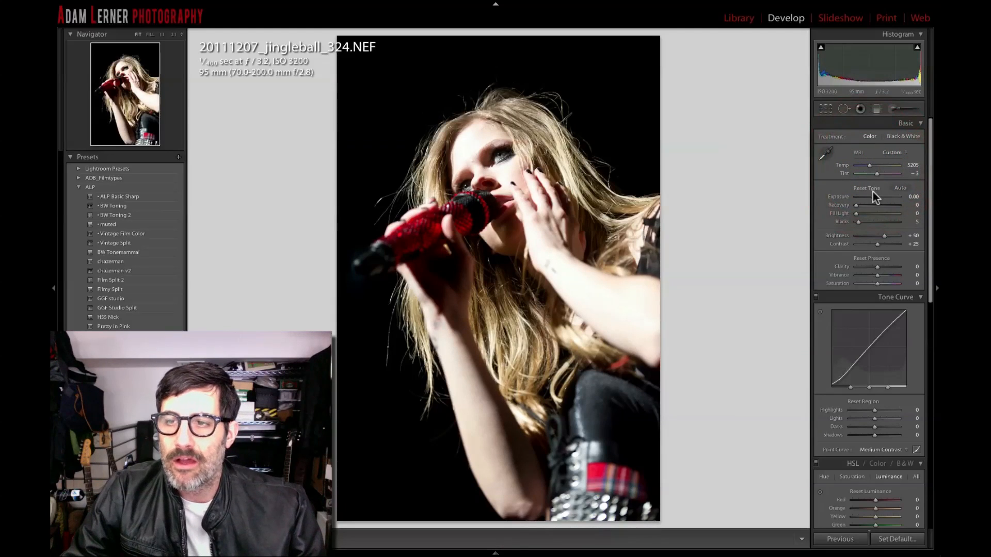
# Set exposure to -0.40 and fill light to 18 while viewing the clipping preview.
pyautogui.moveTo(876, 197); pyautogui.dragTo(874, 199)
pyautogui.press('alt')
pyautogui.press('alt')
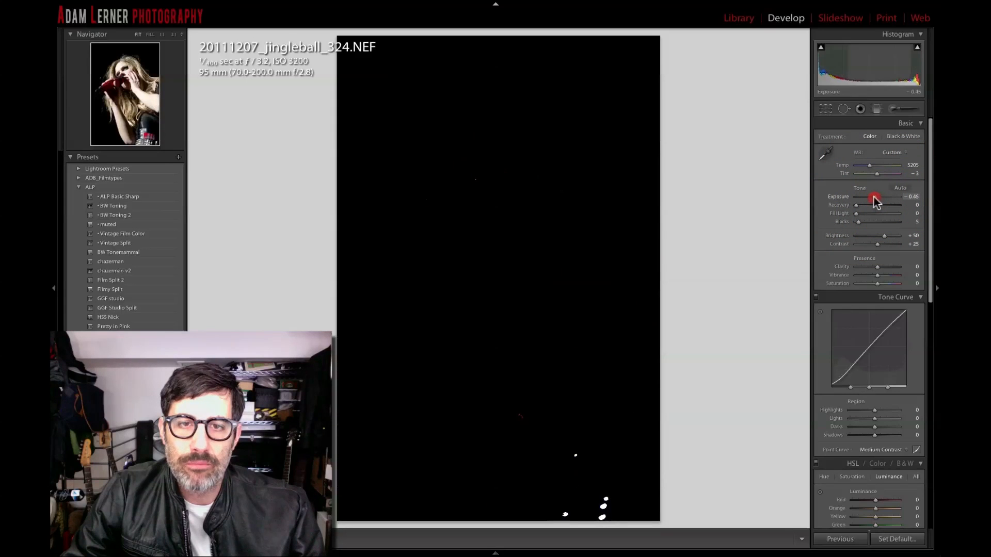
pyautogui.press('alt')
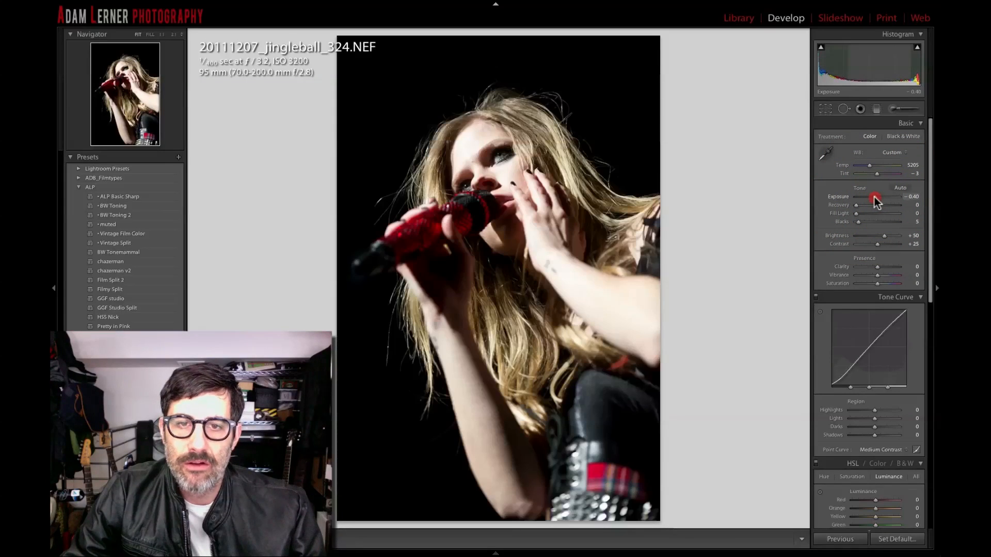
pyautogui.press('alt')
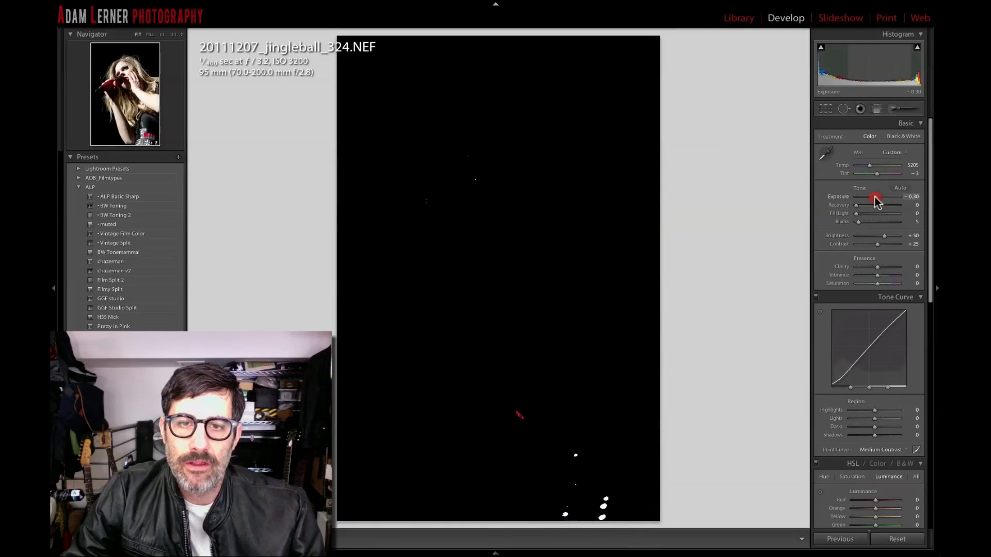
pyautogui.moveTo(876, 200); pyautogui.dragTo(861, 213)
pyautogui.press('alt')
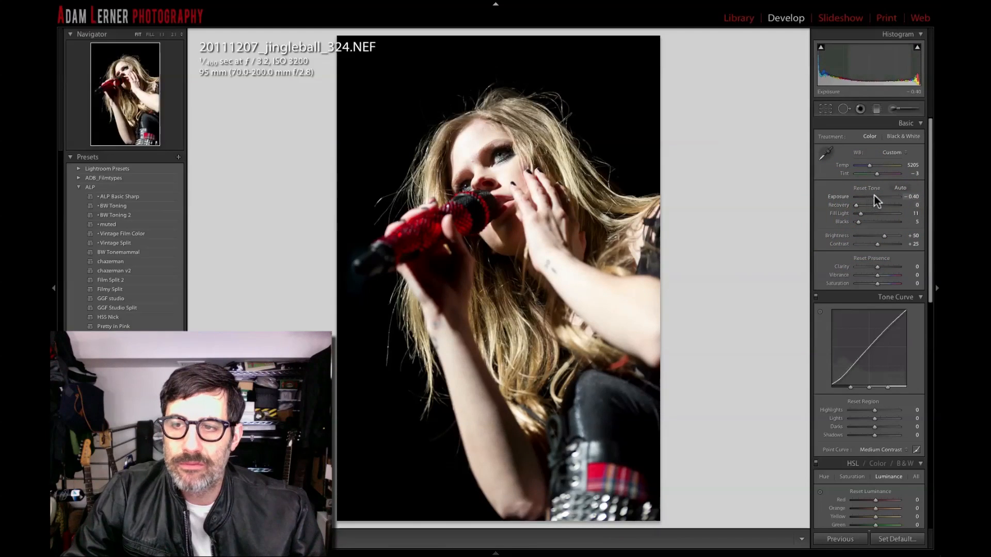
pyautogui.keyDown('alt'); pyautogui.click(876, 199); pyautogui.keyUp('alt')
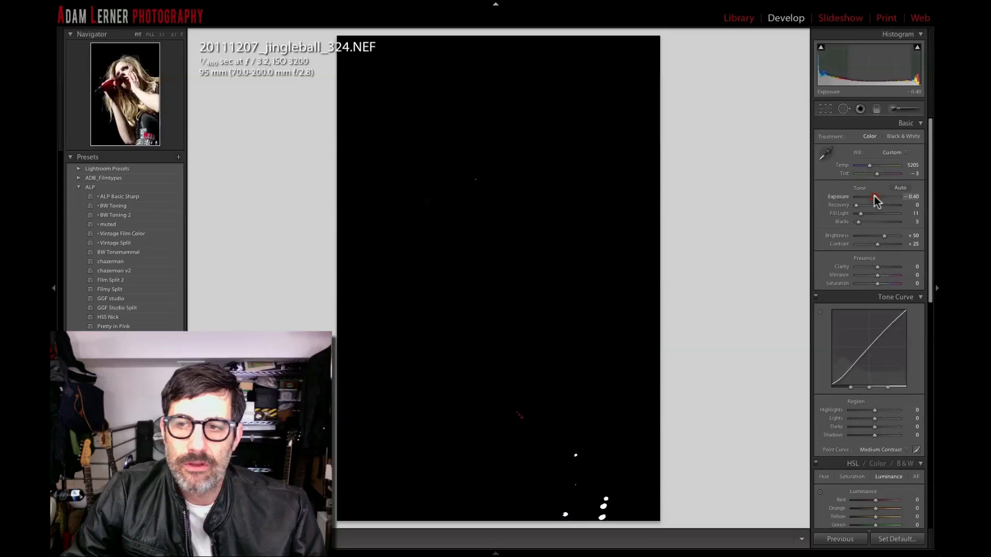
pyautogui.moveTo(859, 214); pyautogui.dragTo(862, 214)
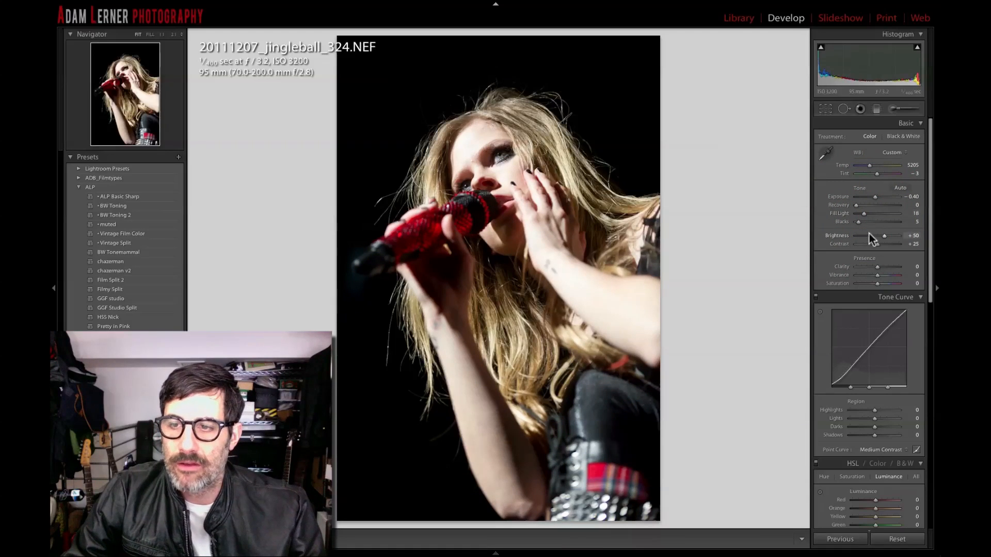
# Lower brightness to +45 and raise clarity to +20.
pyautogui.moveTo(878, 245)
pyautogui.mouseDown()
pyautogui.moveTo(897, 243)
pyautogui.moveTo(871, 244)
pyautogui.moveTo(882, 244)
pyautogui.mouseUp()
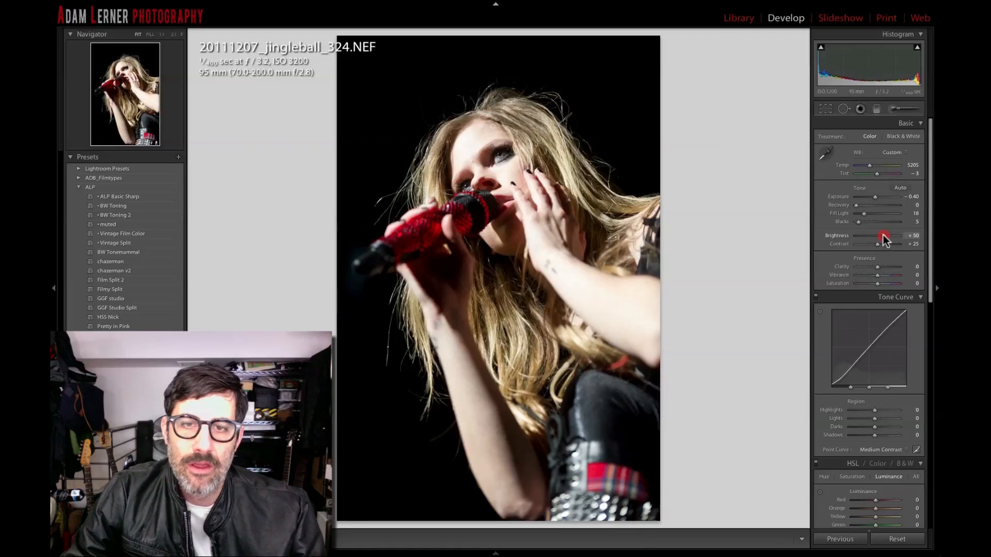
pyautogui.moveTo(884, 239); pyautogui.dragTo(883, 239)
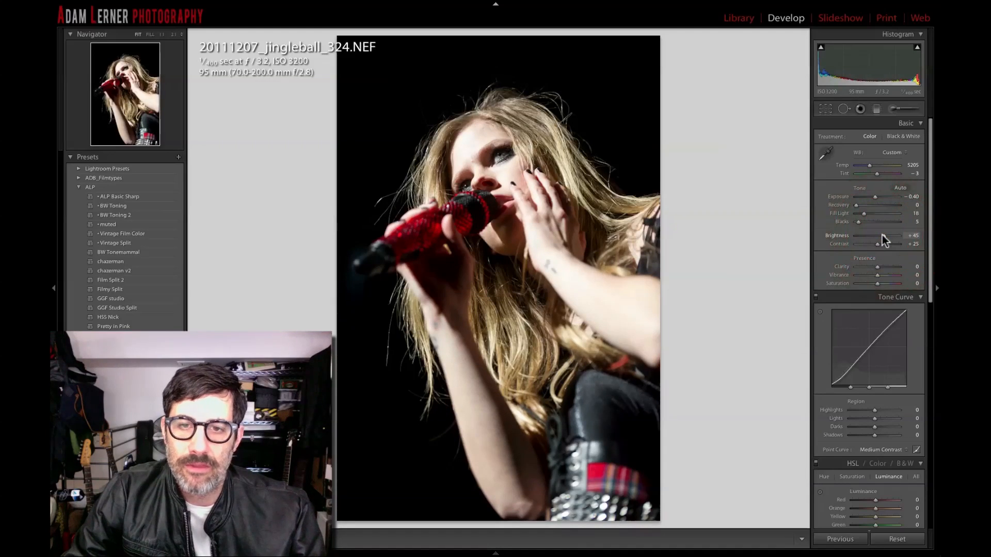
pyautogui.click(877, 266)
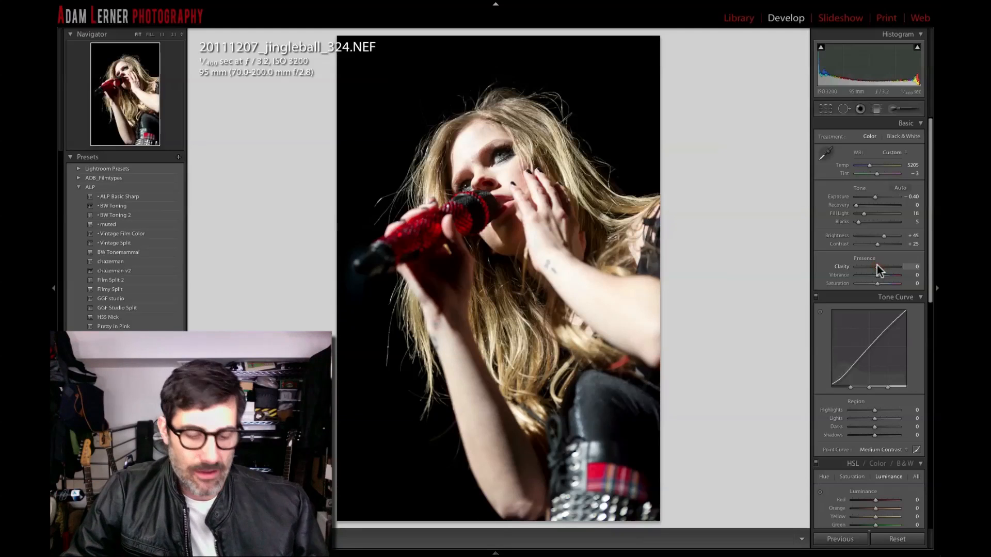
pyautogui.keyDown('alt'); pyautogui.click(877, 266); pyautogui.keyUp('alt')
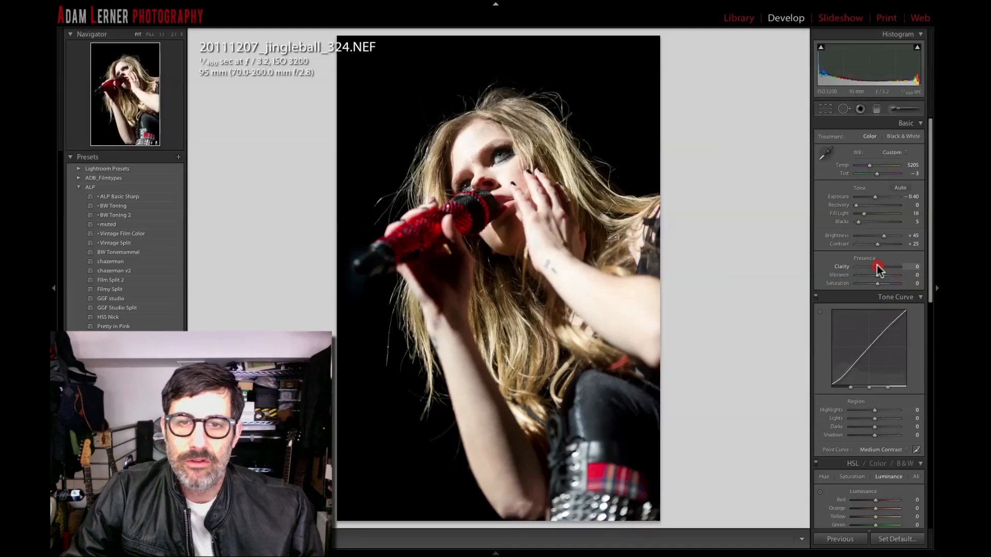
pyautogui.moveTo(877, 265)
pyautogui.mouseDown()
pyautogui.moveTo(901, 268)
pyautogui.moveTo(863, 268)
pyautogui.moveTo(881, 266)
pyautogui.mouseUp()
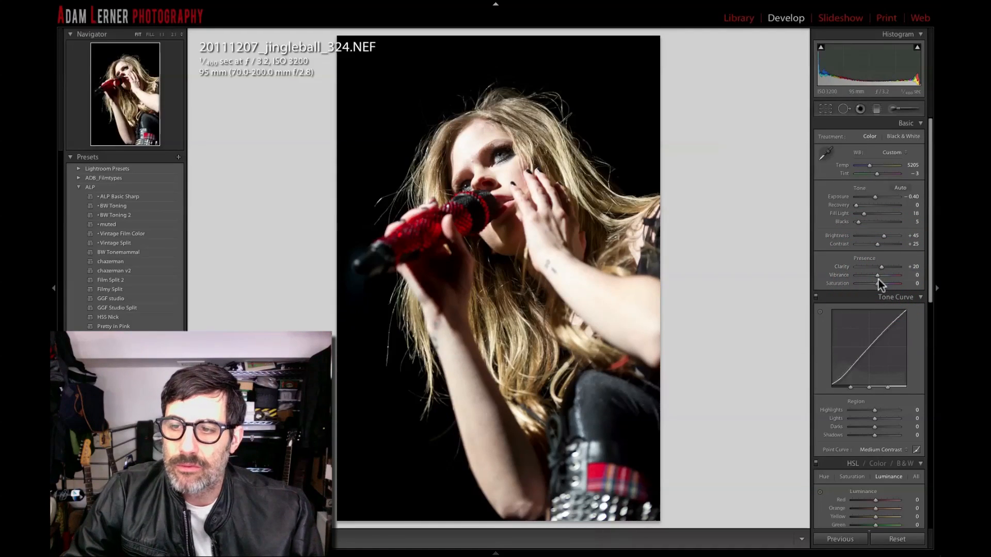
pyautogui.scroll(-10, 875, 283)
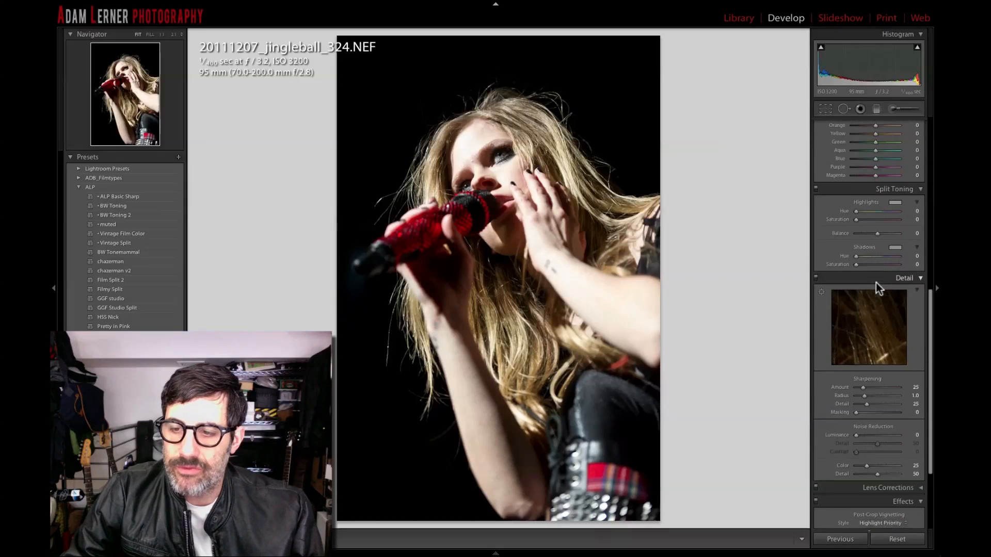
# Set the eye as the detail preview area and raise sharpening amount to 66 and masking to 73.
pyautogui.click(821, 292)
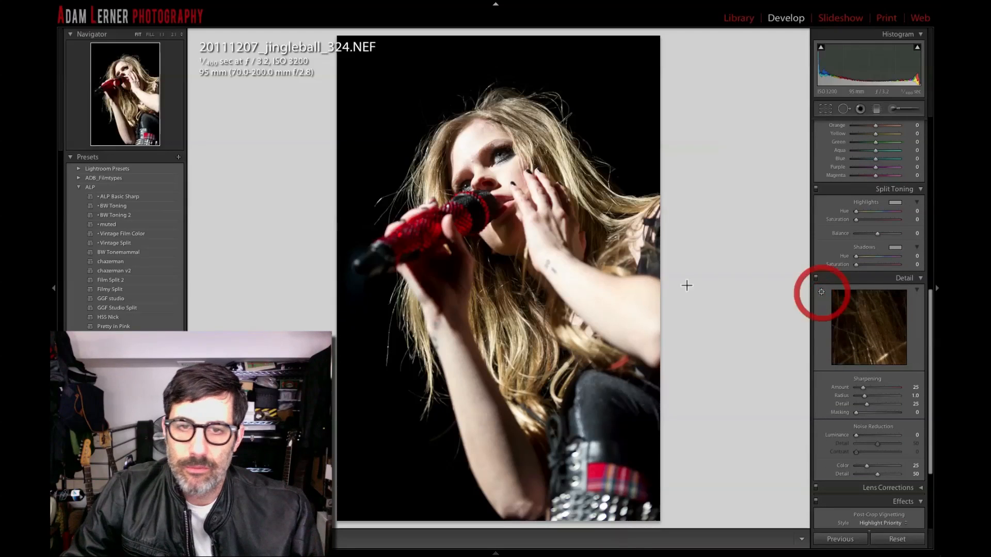
pyautogui.click(502, 155)
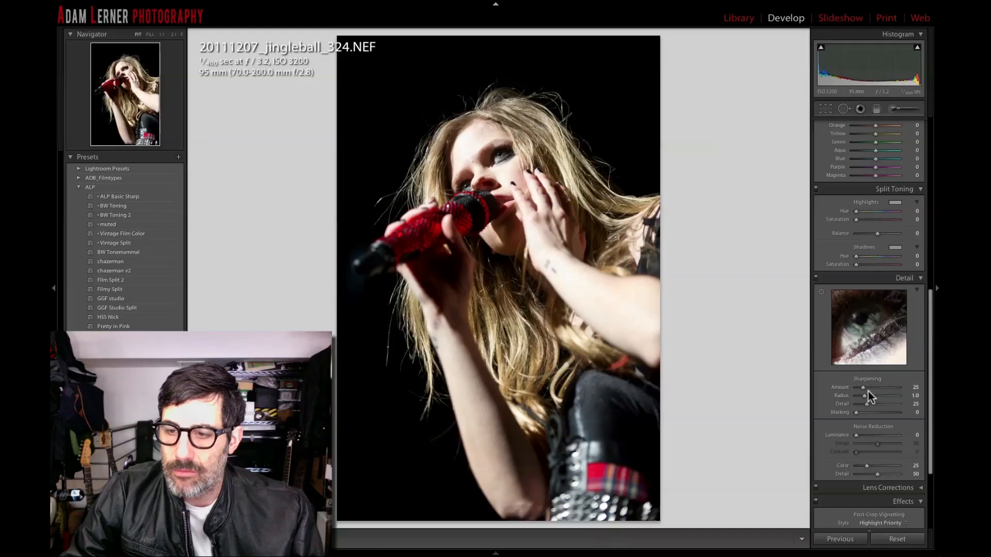
pyautogui.moveTo(865, 393); pyautogui.dragTo(873, 393)
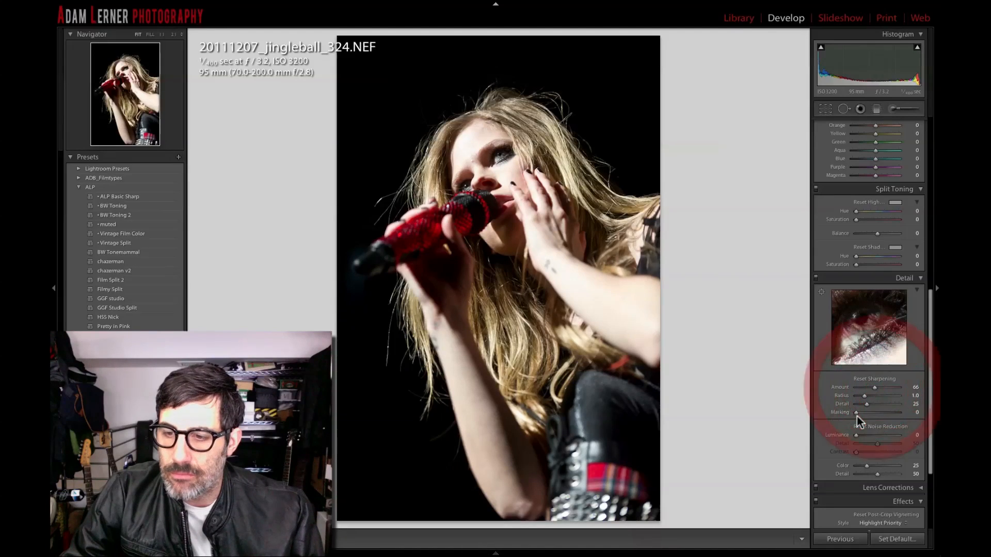
pyautogui.moveTo(856, 413); pyautogui.dragTo(888, 413)
# Zoom in on the face and paint a Dodge (Lighten) adjustment brush, size 10, over the singer's eye.
pyautogui.click(509, 148)
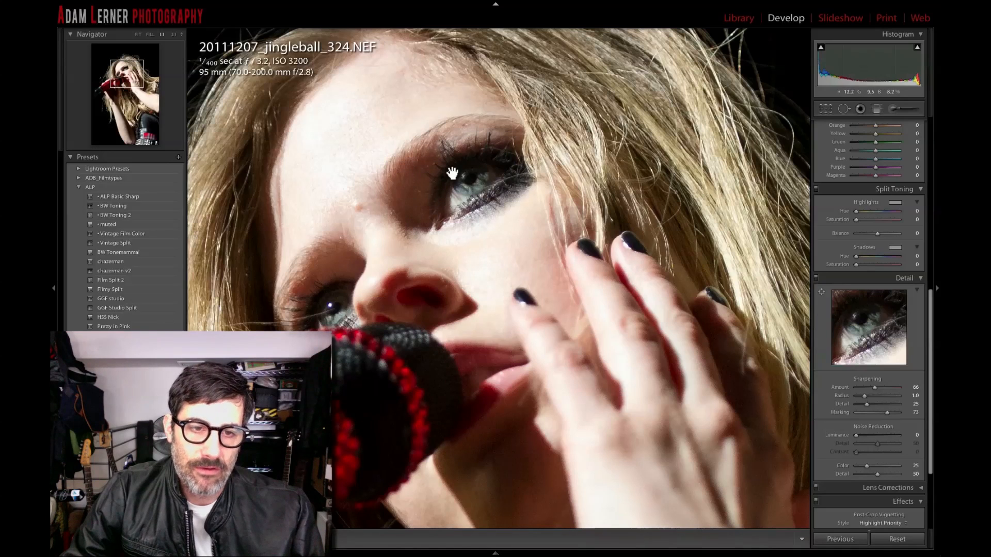
pyautogui.scroll(1, 891, 149)
pyautogui.scroll(5, 890, 149)
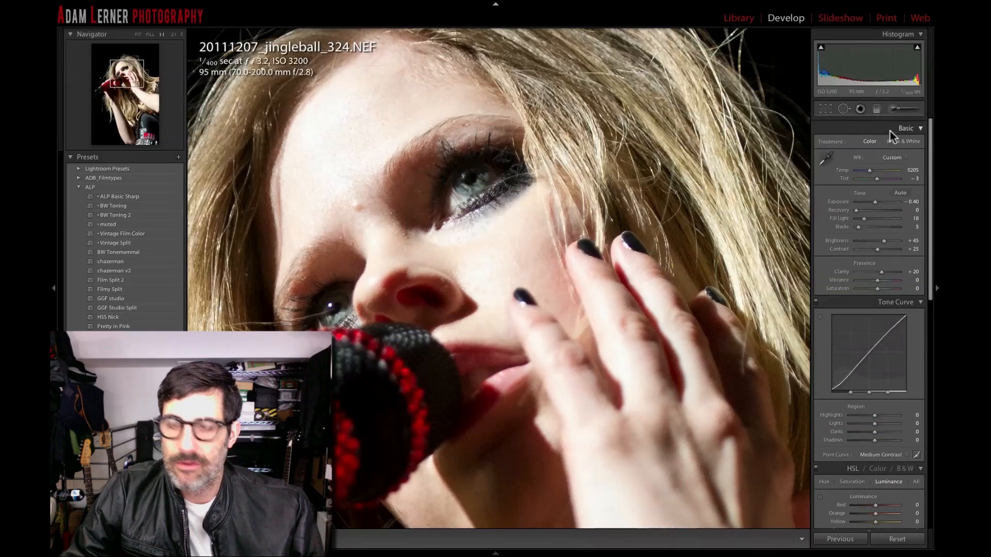
pyautogui.press('k')
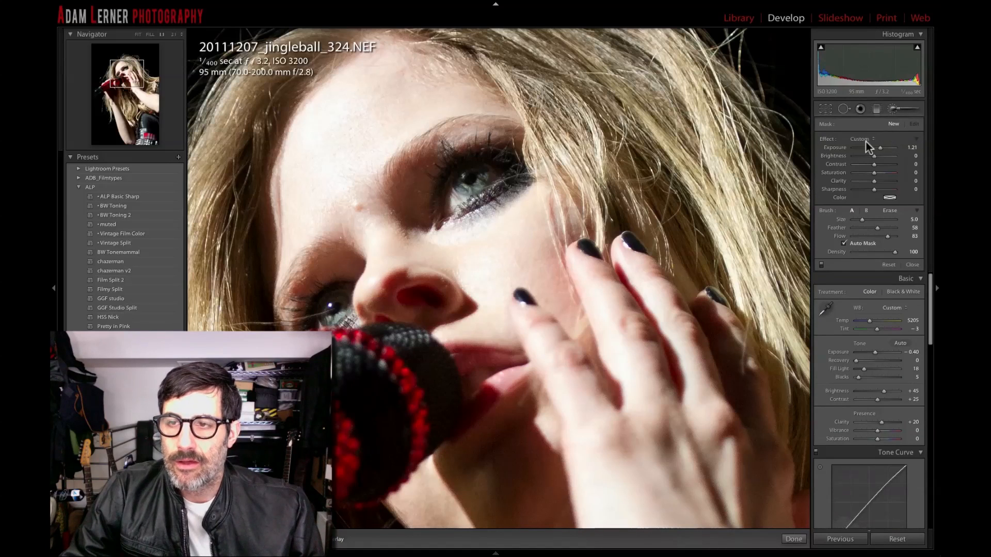
pyautogui.moveTo(872, 135); pyautogui.dragTo(868, 216)
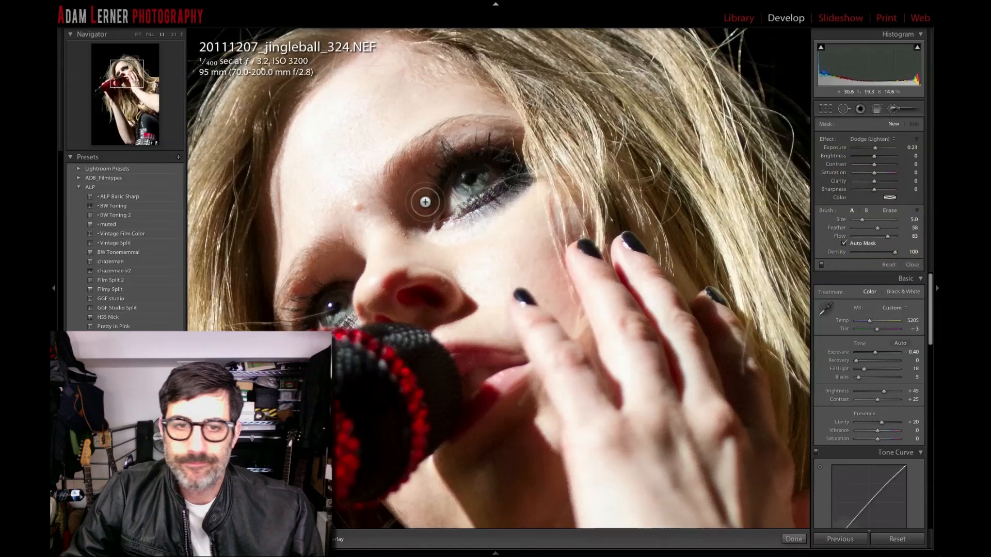
pyautogui.press(']')
pyautogui.moveTo(493, 168)
pyautogui.mouseDown()
pyautogui.moveTo(454, 179)
pyautogui.moveTo(433, 201)
pyautogui.moveTo(468, 183)
pyautogui.moveTo(413, 206)
pyautogui.moveTo(426, 175)
pyautogui.moveTo(416, 203)
pyautogui.moveTo(474, 165)
pyautogui.moveTo(508, 160)
pyautogui.moveTo(449, 192)
pyautogui.moveTo(511, 165)
pyautogui.moveTo(491, 150)
pyautogui.moveTo(447, 160)
pyautogui.moveTo(460, 152)
pyautogui.mouseUp()
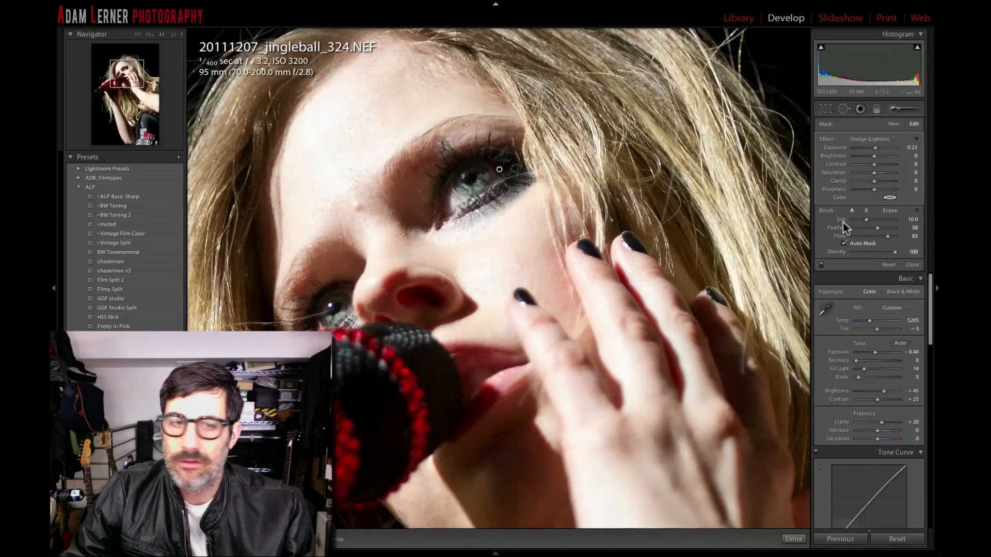
# Brush over the other eye with the mask overlay shown, raise the brush exposure to 0.39 and close the brush.
pyautogui.press('o')
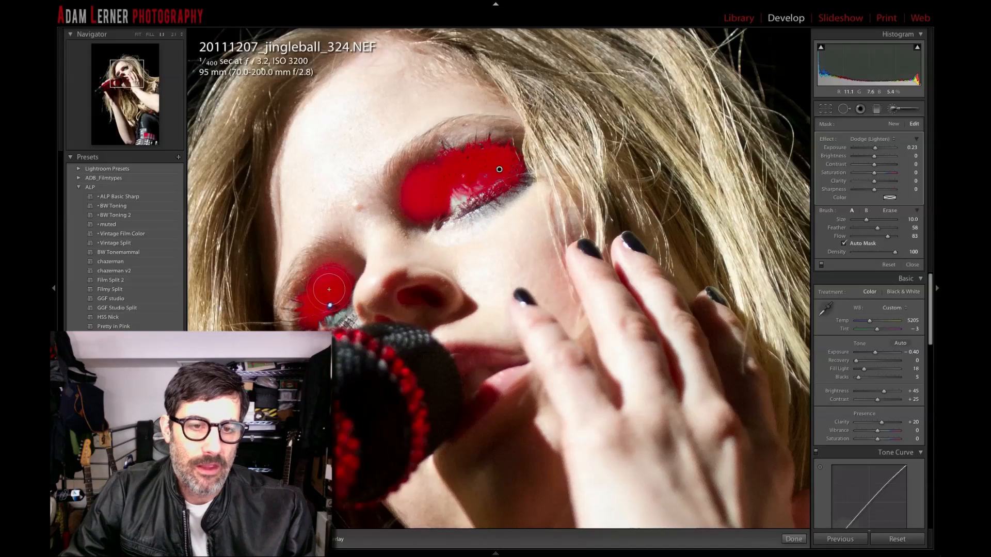
pyautogui.moveTo(330, 266)
pyautogui.mouseDown()
pyautogui.moveTo(297, 319)
pyautogui.moveTo(332, 279)
pyautogui.mouseUp()
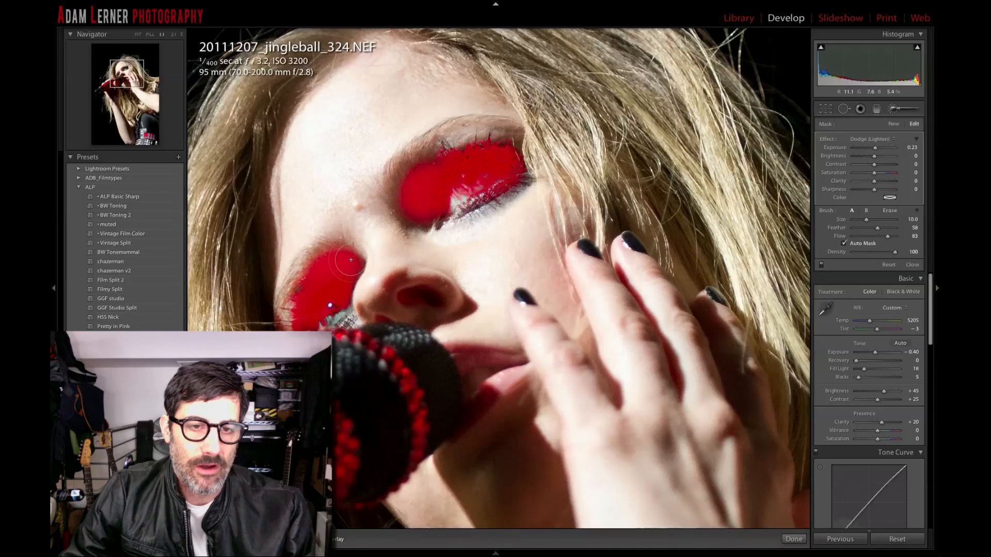
pyautogui.moveTo(465, 148)
pyautogui.mouseDown()
pyautogui.moveTo(424, 165)
pyautogui.moveTo(411, 191)
pyautogui.moveTo(421, 221)
pyautogui.moveTo(411, 178)
pyautogui.moveTo(508, 159)
pyautogui.moveTo(494, 143)
pyautogui.moveTo(504, 166)
pyautogui.mouseUp()
pyautogui.press('o')
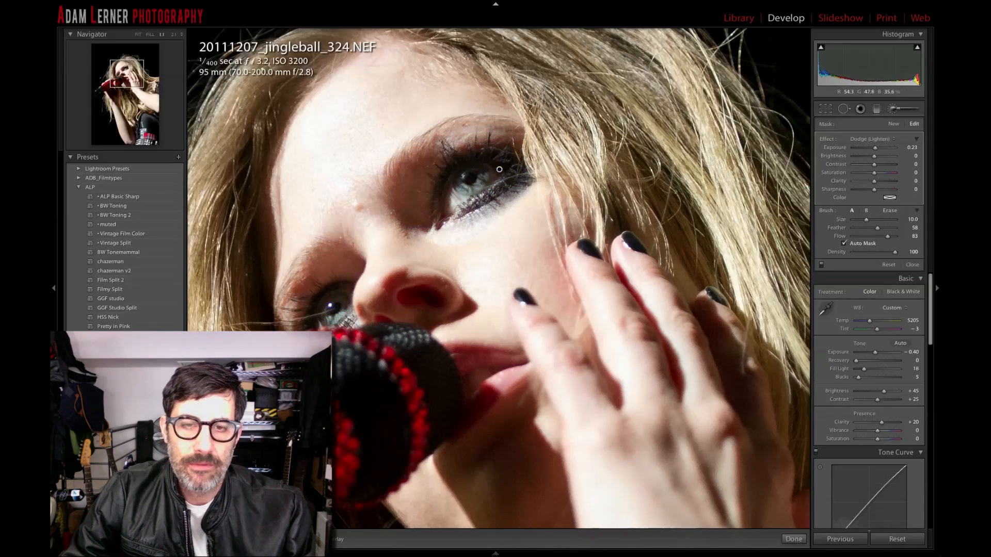
pyautogui.click(876, 148)
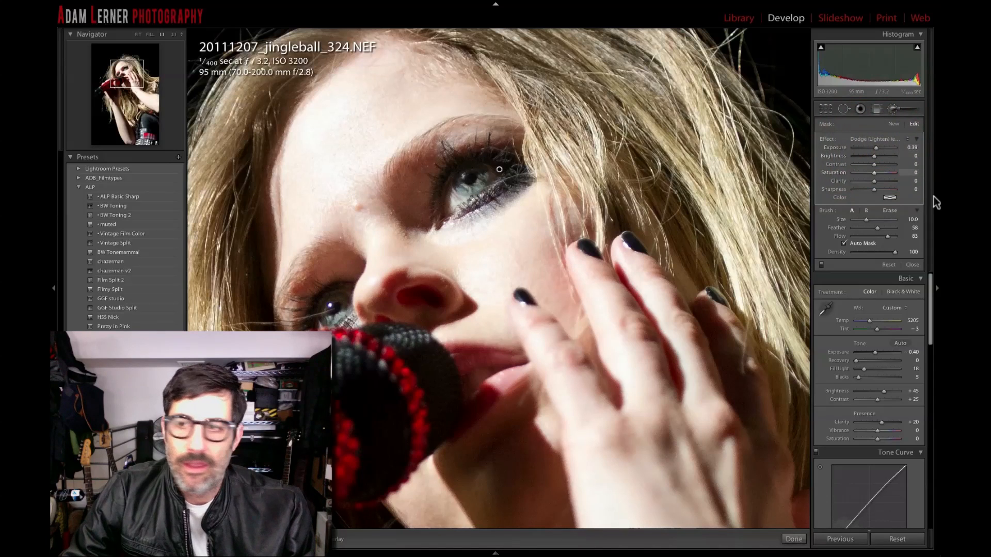
pyautogui.click(912, 265)
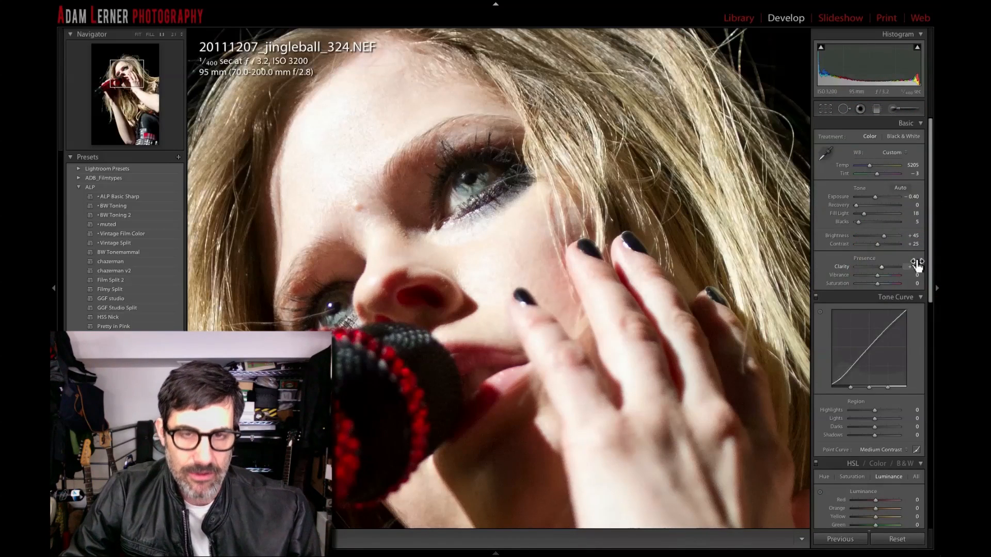
# Zoom back out and save the color edit as a new snapshot named 1.
pyautogui.press('z')
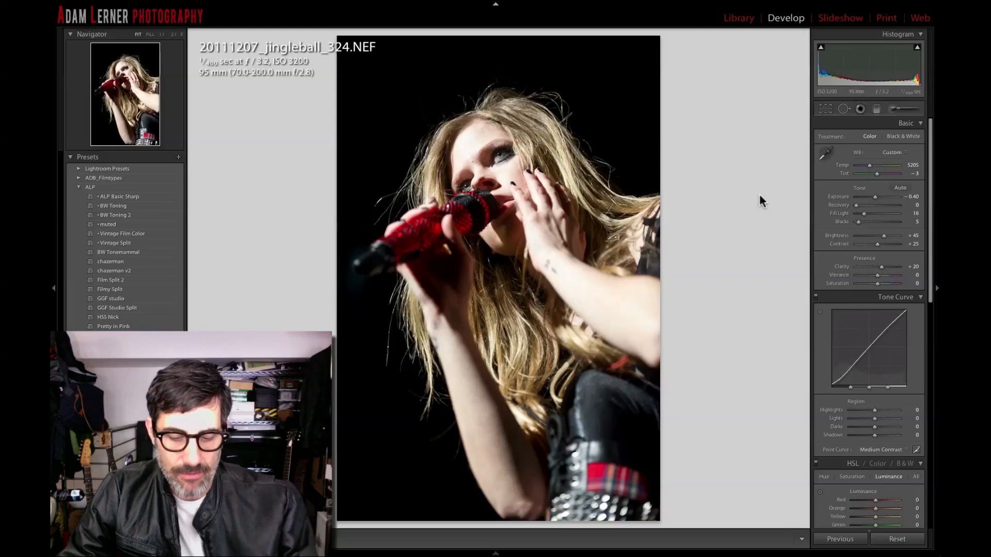
pyautogui.press('super+n')
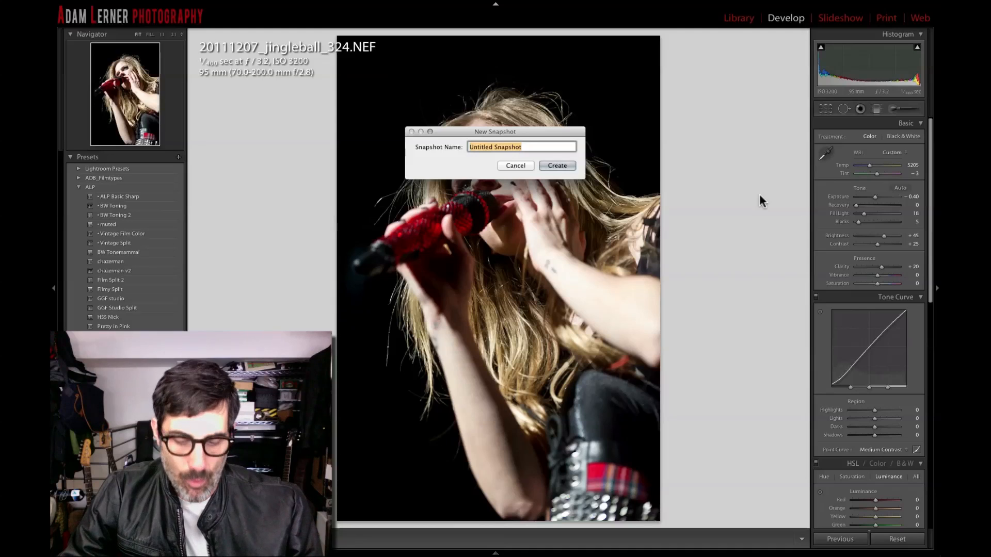
pyautogui.write('1')
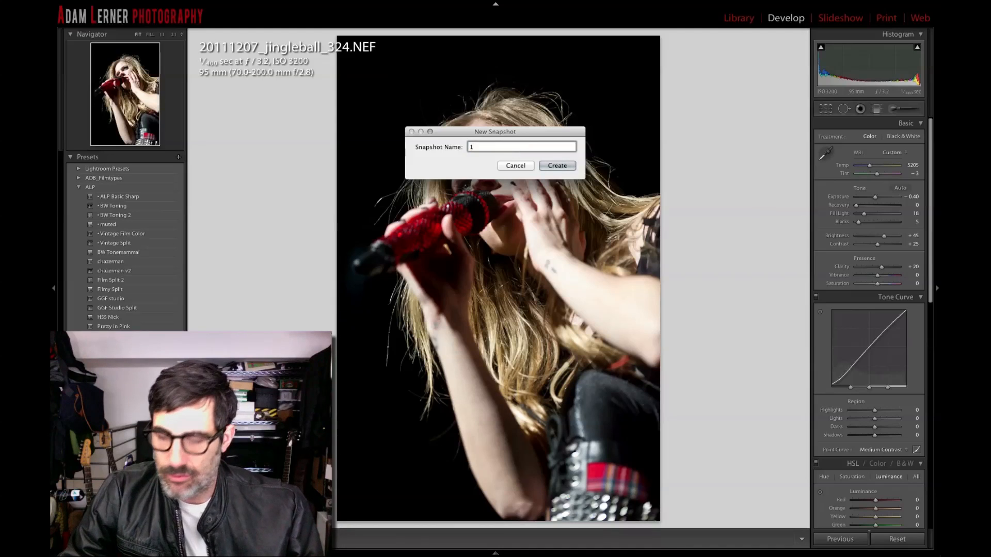
pyautogui.press('Return')
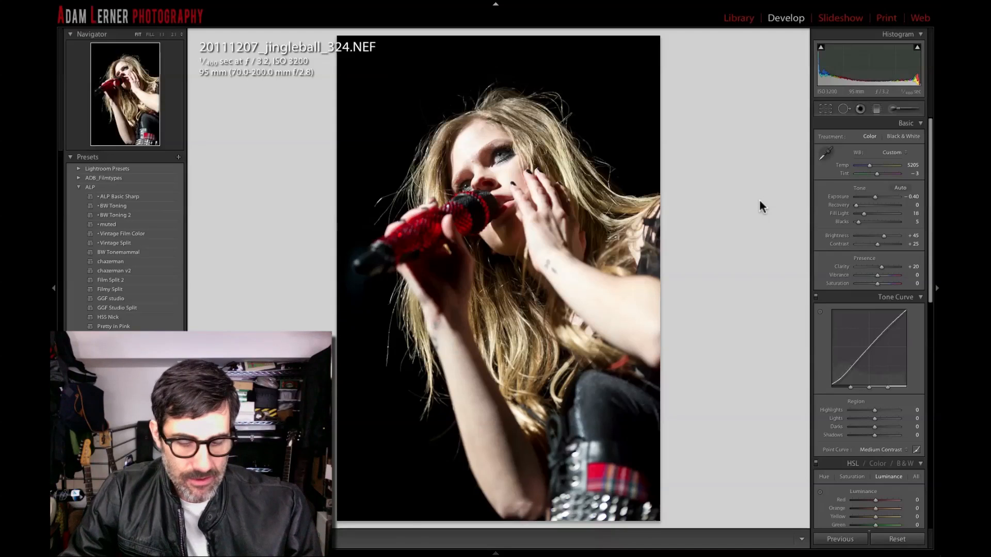
# Convert the photo to black and white and lower the temperature to 3950.
pyautogui.press('v')
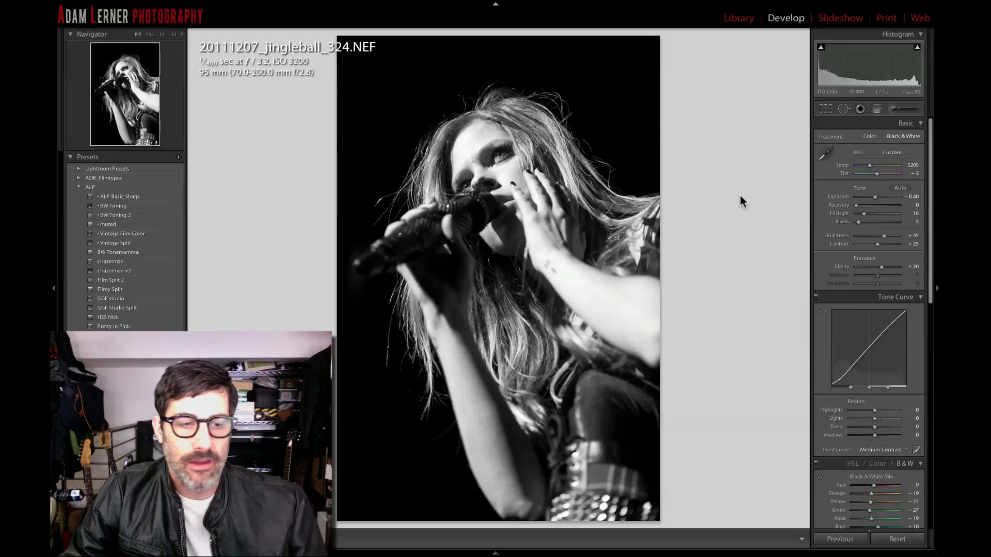
pyautogui.moveTo(894, 168); pyautogui.dragTo(866, 167)
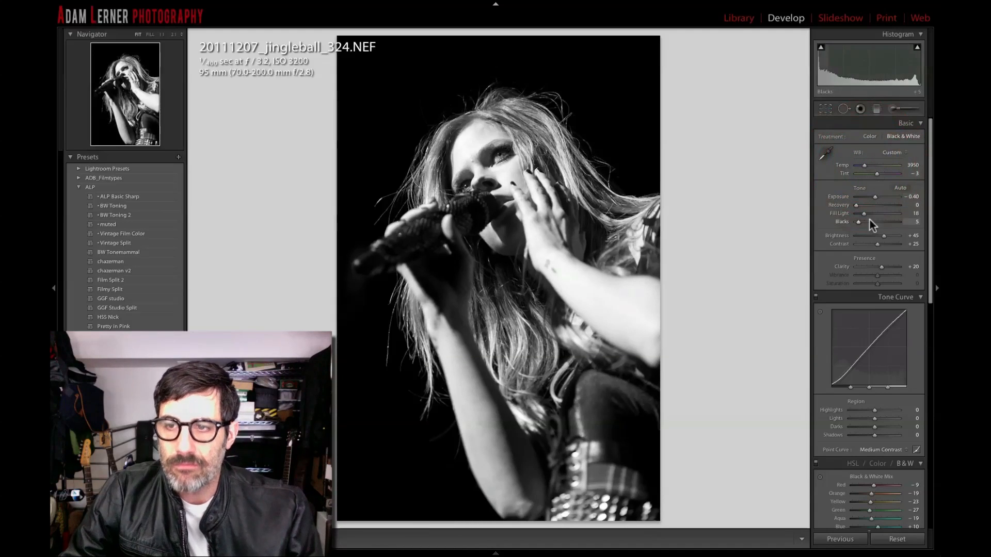
# Set blacks to 8, fill light to 22 and exposure to -0.30, resetting contrast to its default.
pyautogui.moveTo(859, 221); pyautogui.dragTo(859, 223)
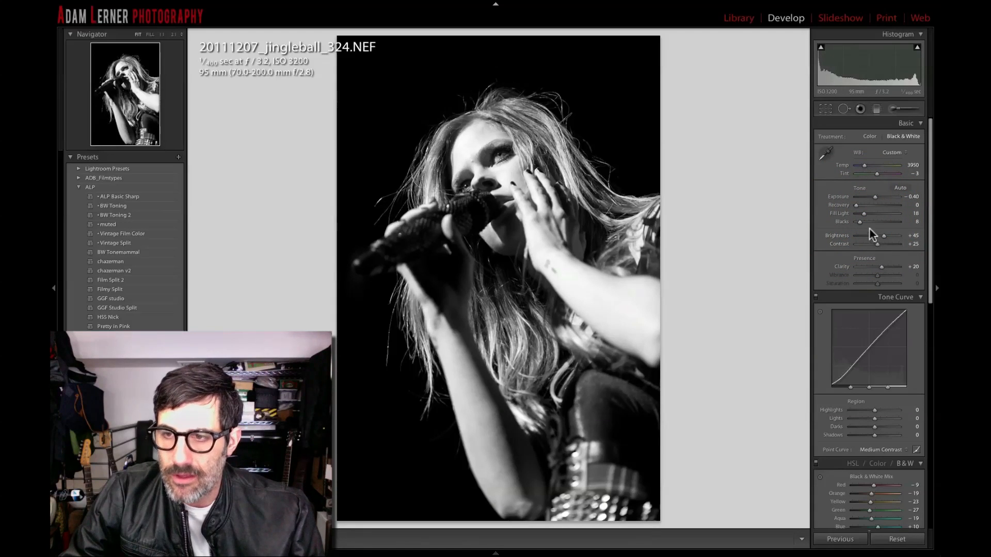
pyautogui.moveTo(863, 214); pyautogui.dragTo(880, 245)
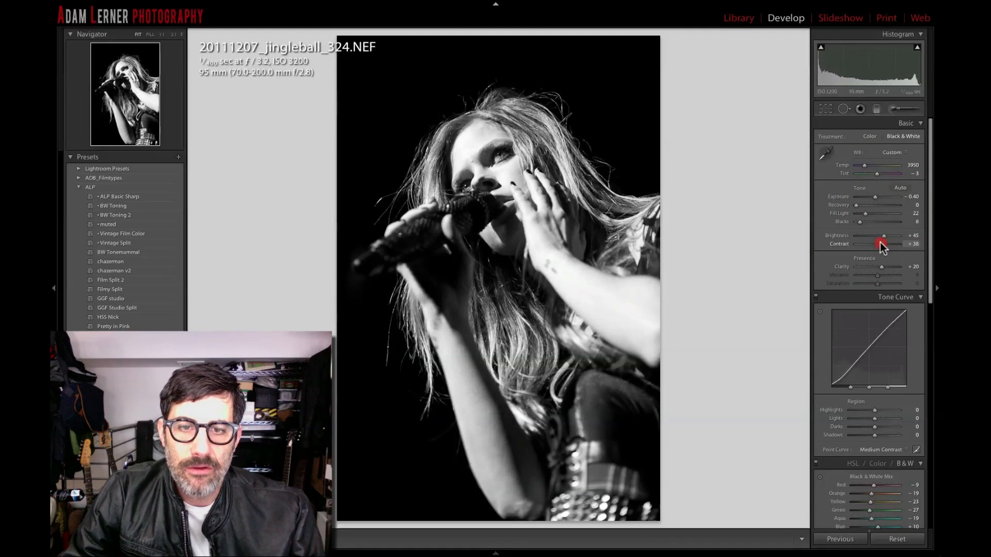
pyautogui.doubleClick(840, 243)
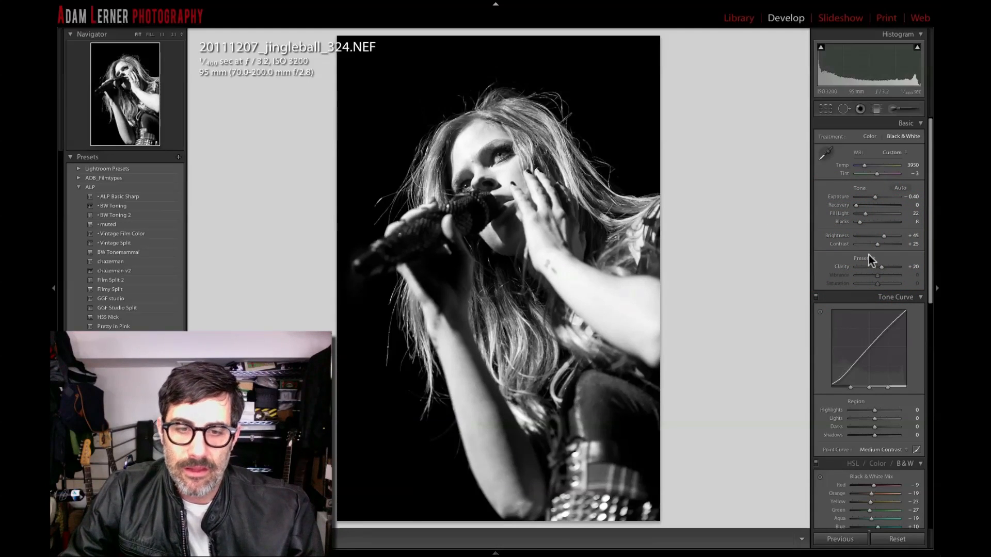
pyautogui.keyDown('alt'); pyautogui.click(876, 199); pyautogui.keyUp('alt')
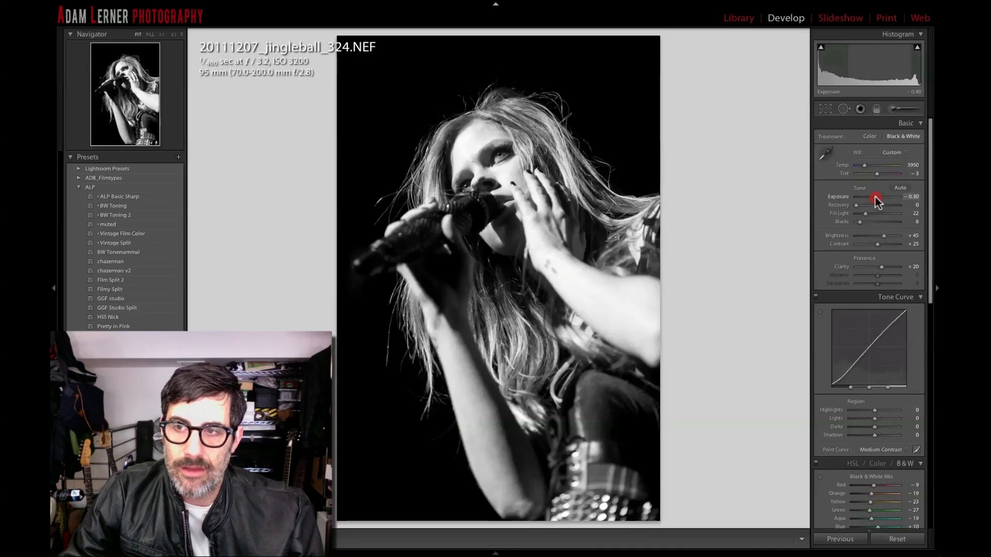
pyautogui.keyDown('alt'); pyautogui.click(875, 199); pyautogui.keyUp('alt')
pyautogui.keyDown('alt'); pyautogui.click(875, 199); pyautogui.keyUp('alt')
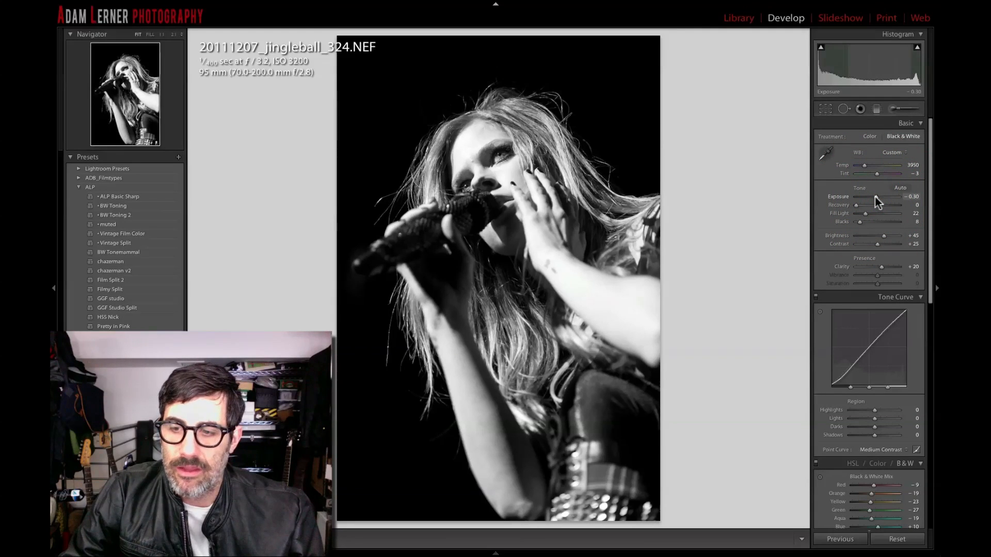
# Save the black-and-white edit as a new snapshot named 2.
pyautogui.scroll(-5, 876, 199)
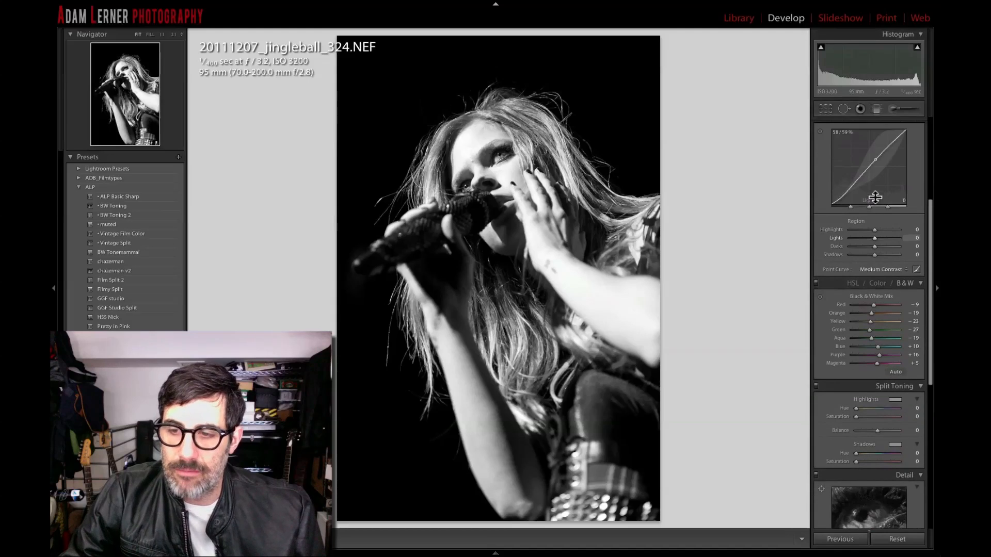
pyautogui.scroll(-5, 874, 197)
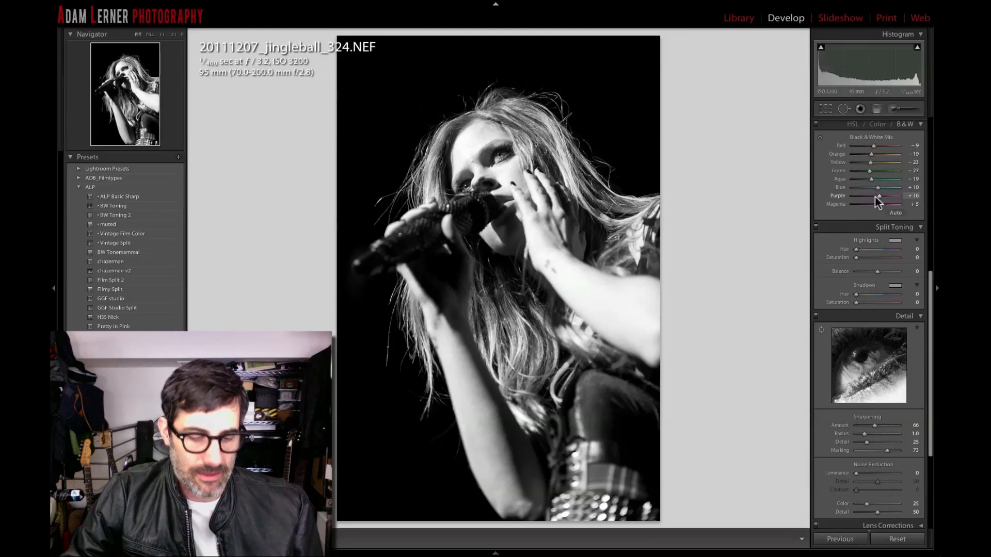
pyautogui.hotkey('ctrl', 'n')
pyautogui.write('2')
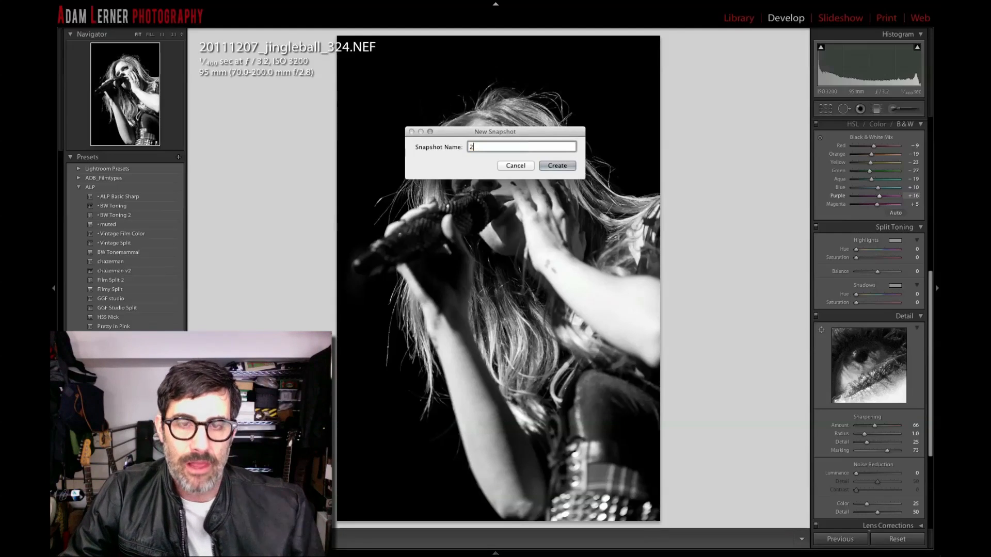
pyautogui.press('Return')
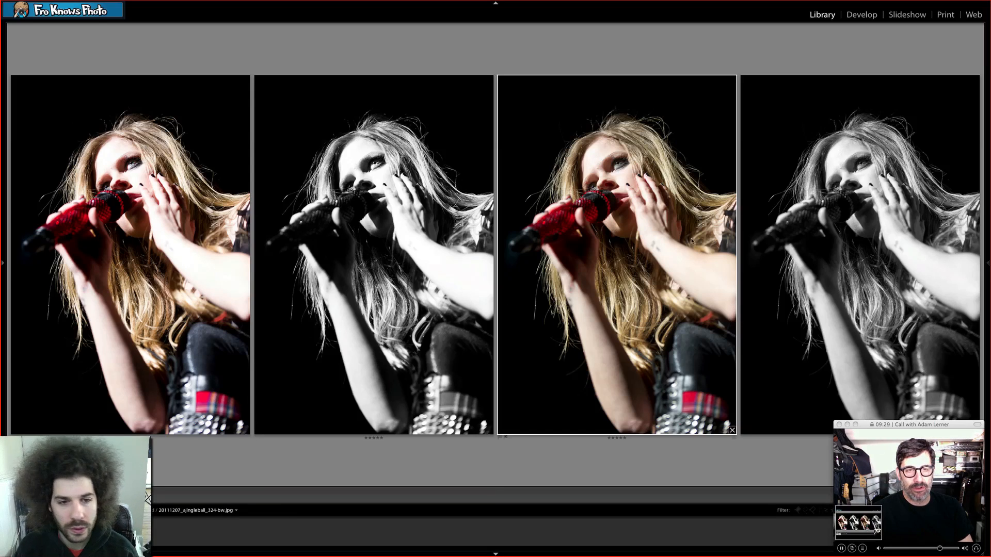
# Compare the four exported color and black-and-white versions, opening each one full size in turn.
pyautogui.doubleClick(808, 205)
pyautogui.press('Left')
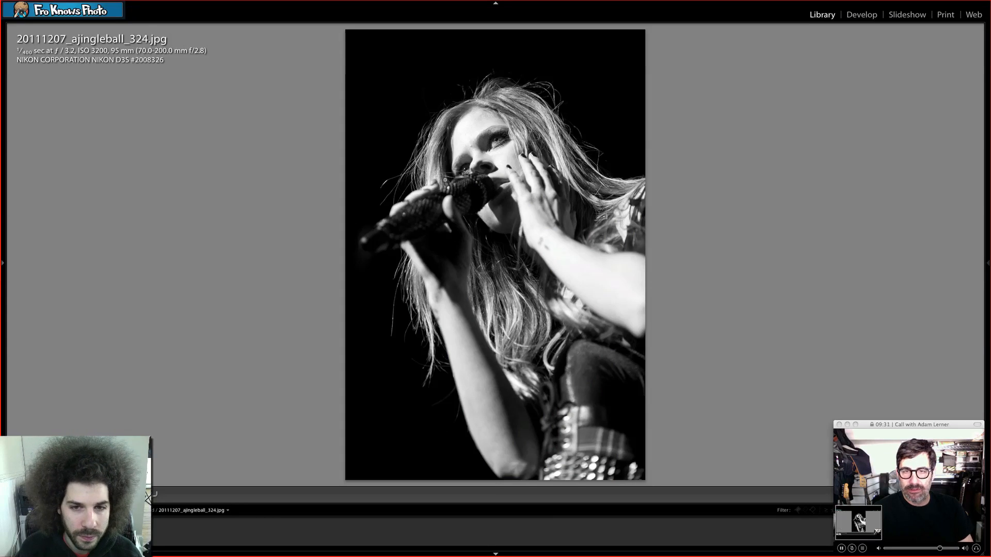
pyautogui.press('n')
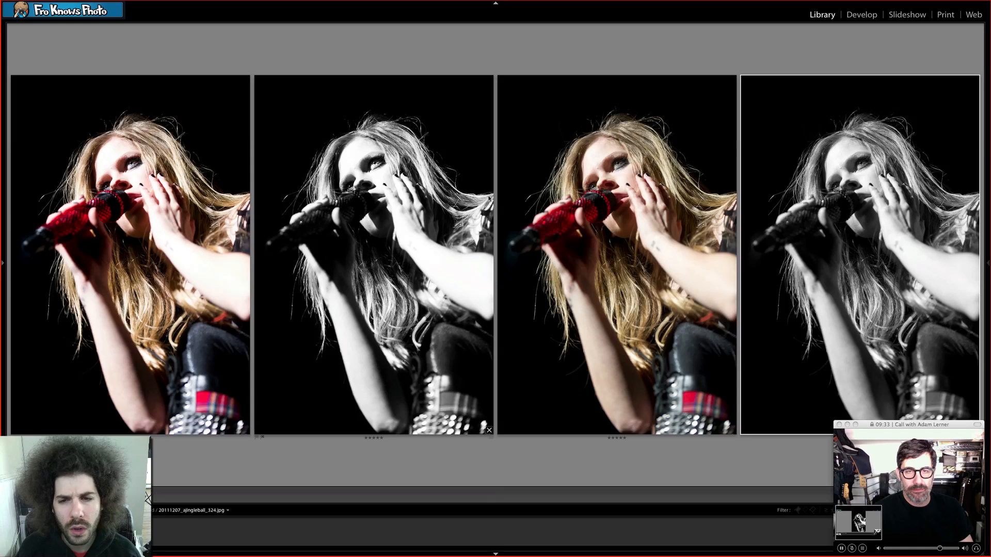
pyautogui.doubleClick(619, 204)
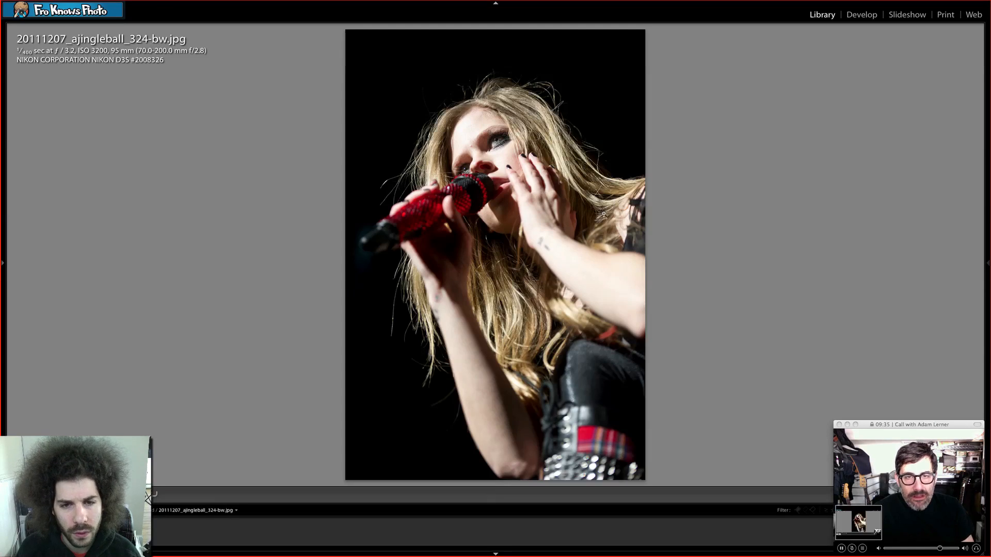
pyautogui.press('n')
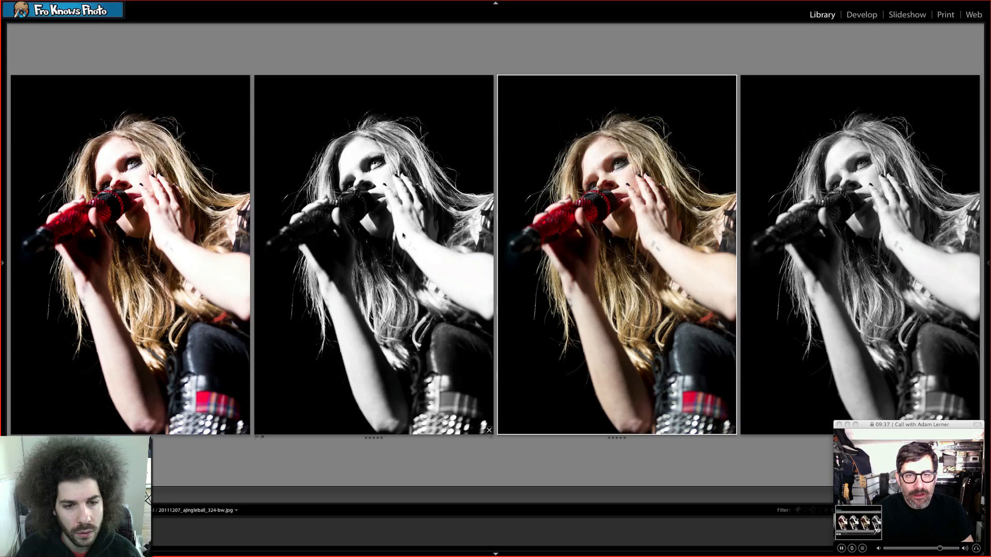
pyautogui.doubleClick(468, 225)
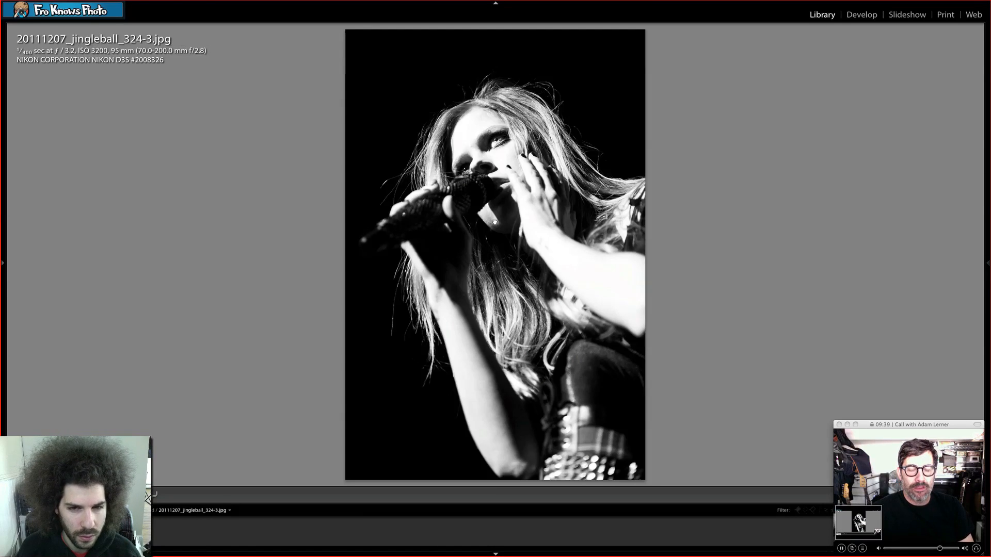
pyautogui.press('n')
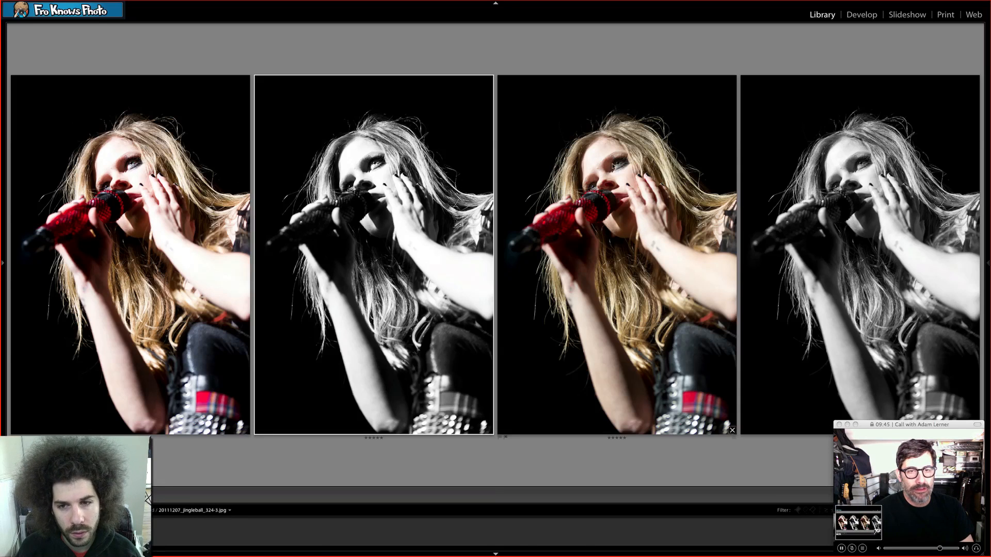
pyautogui.click(591, 179)
pyautogui.press('e')
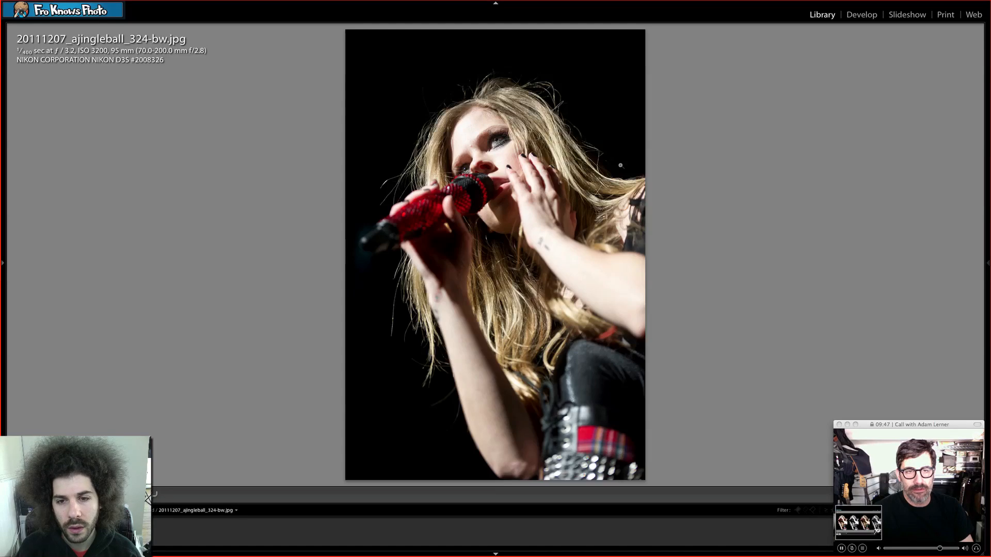
# Zoom in on the singer's face in the black-and-white and color exports, returning to the four-image survey view each time.
pyautogui.click(494, 151)
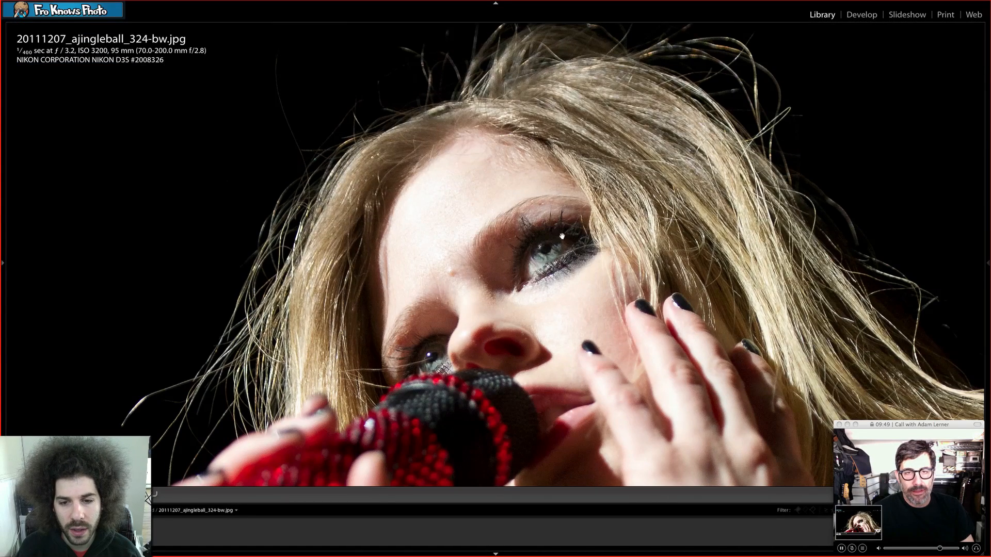
pyautogui.moveTo(565, 238); pyautogui.dragTo(493, 262)
pyautogui.press('n')
pyautogui.click(155, 188)
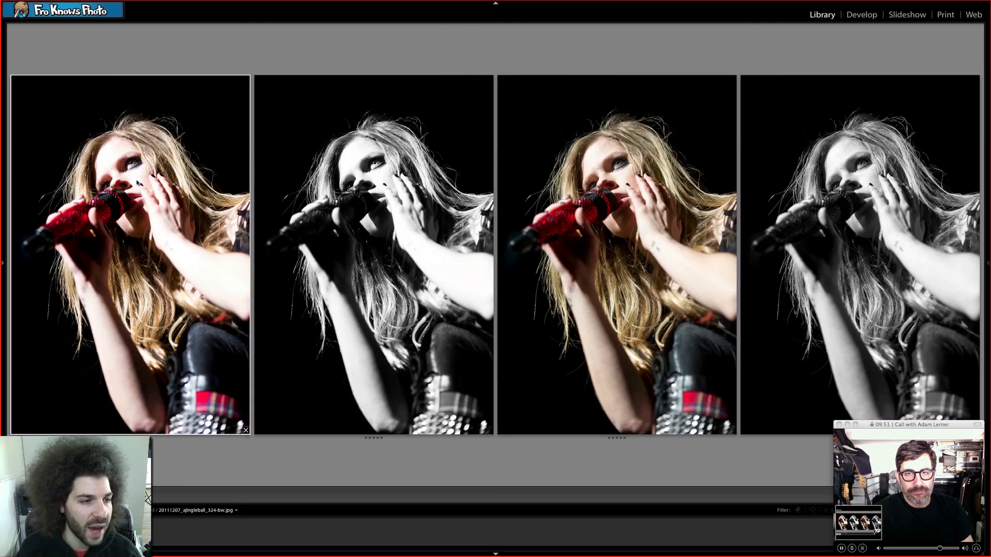
pyautogui.press('e')
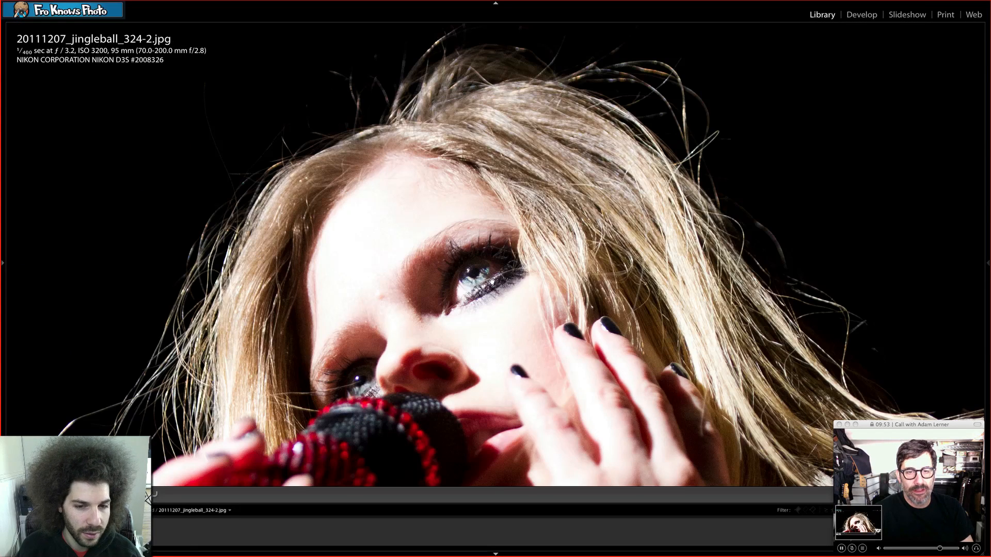
pyautogui.press('n')
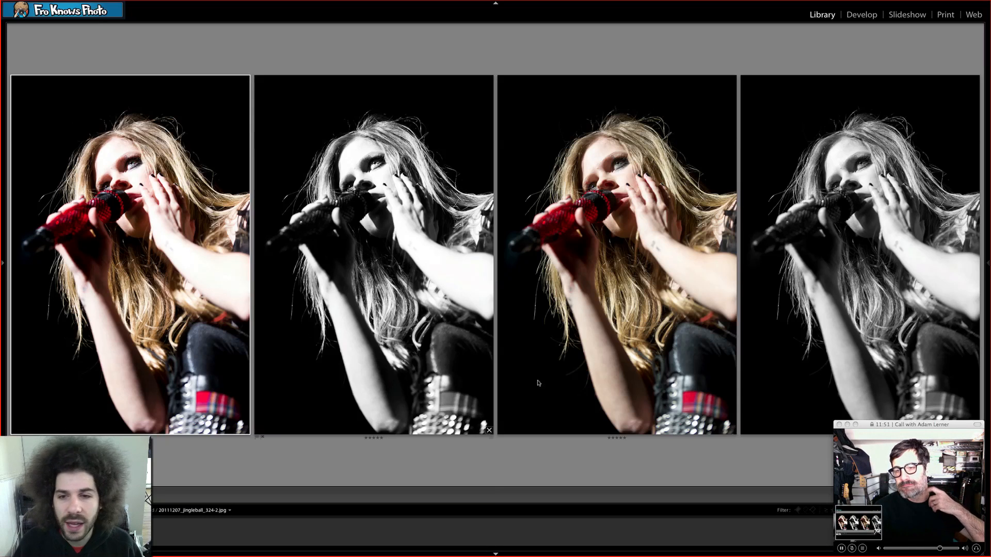
# Inspect the face close up in the remaining exported versions one by one, alternating between zoomed loupe and survey views.
pyautogui.doubleClick(673, 137)
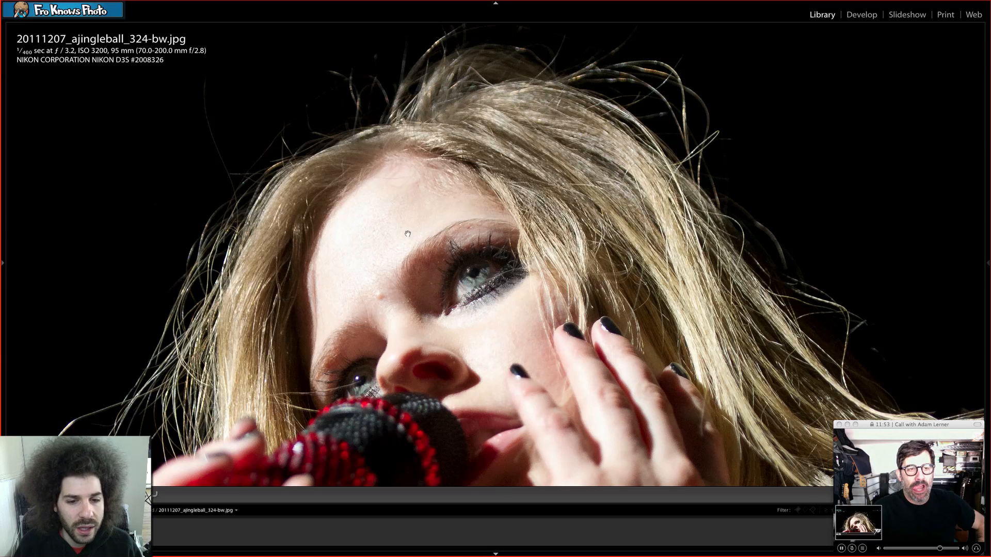
pyautogui.moveTo(386, 276); pyautogui.dragTo(391, 151)
pyautogui.click(476, 196)
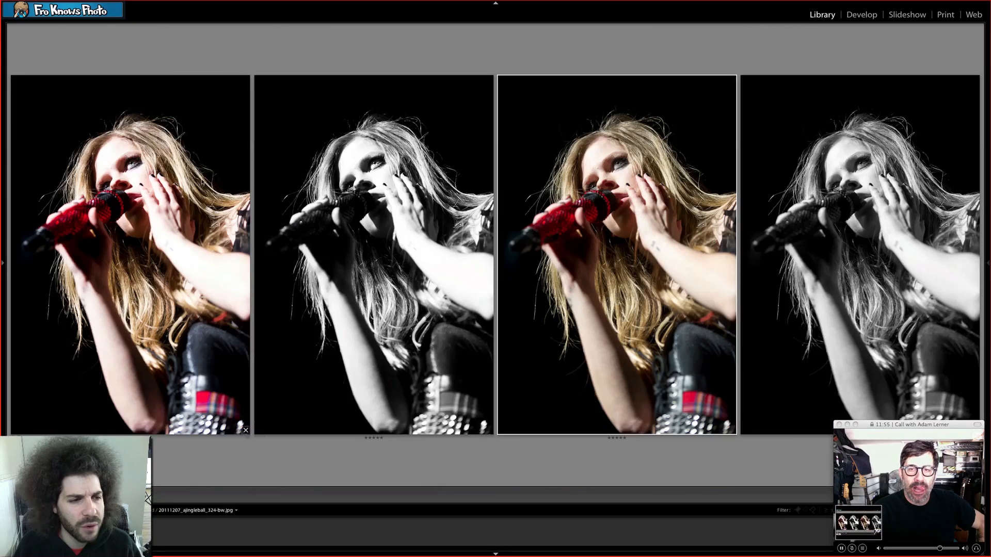
pyautogui.doubleClick(139, 168)
pyautogui.moveTo(511, 124); pyautogui.dragTo(534, 306)
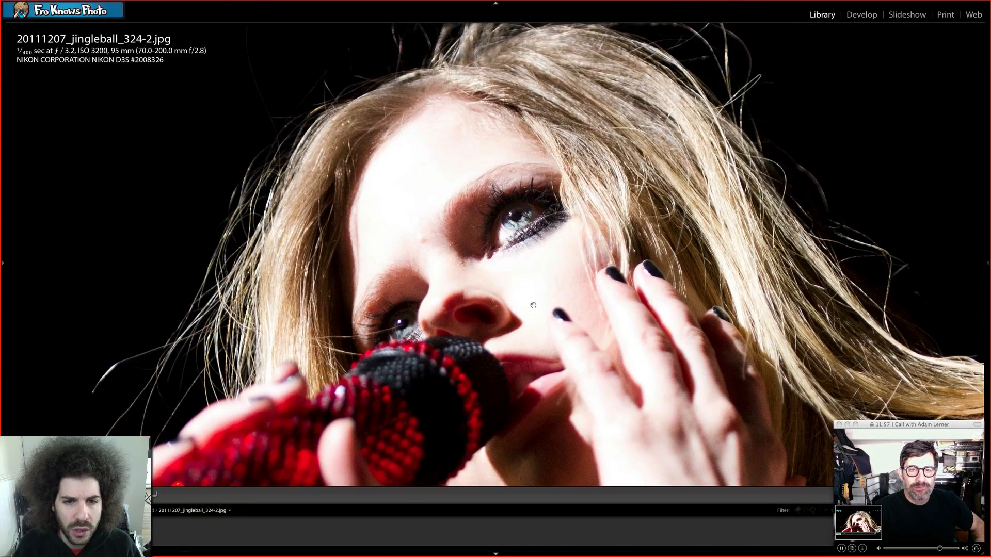
pyautogui.click(511, 271)
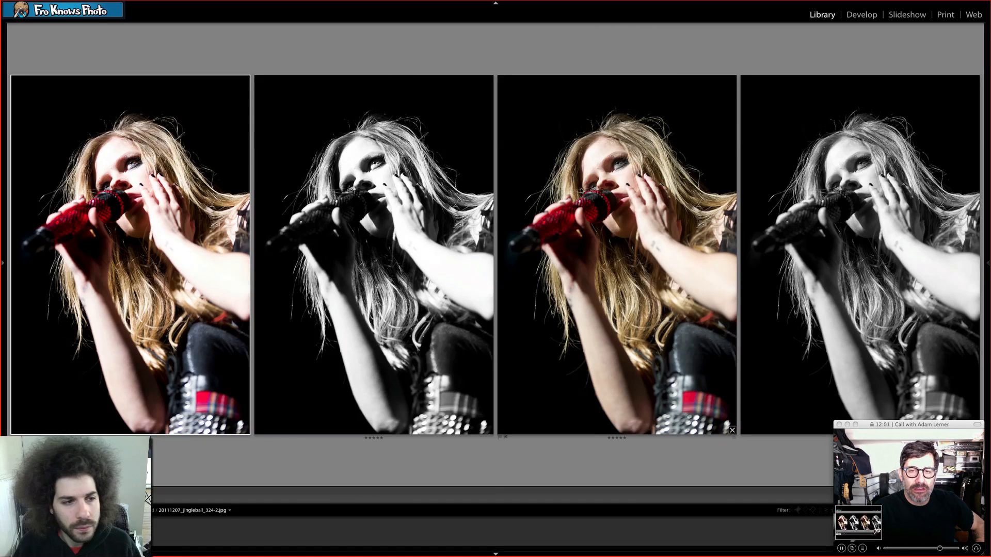
pyautogui.doubleClick(631, 172)
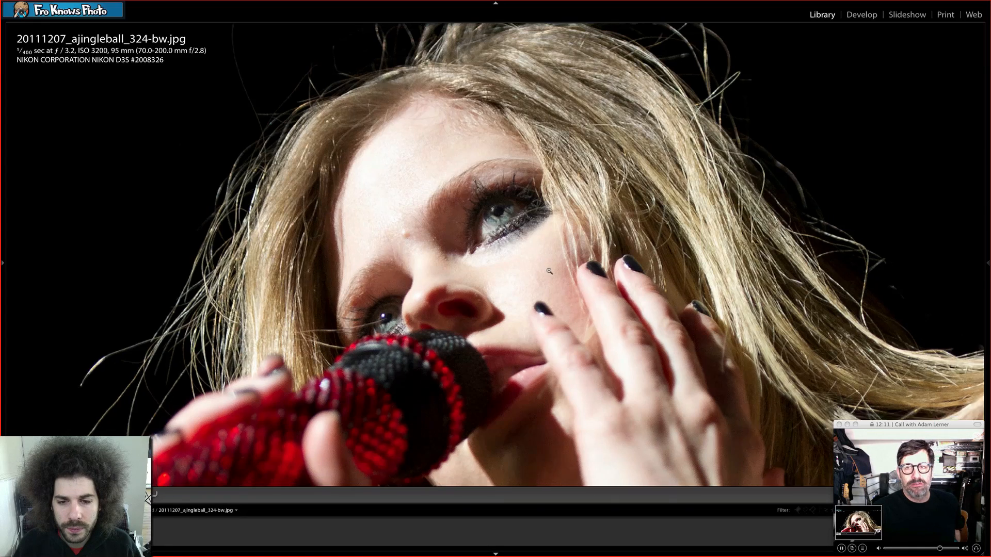
pyautogui.click(548, 270)
pyautogui.press('n')
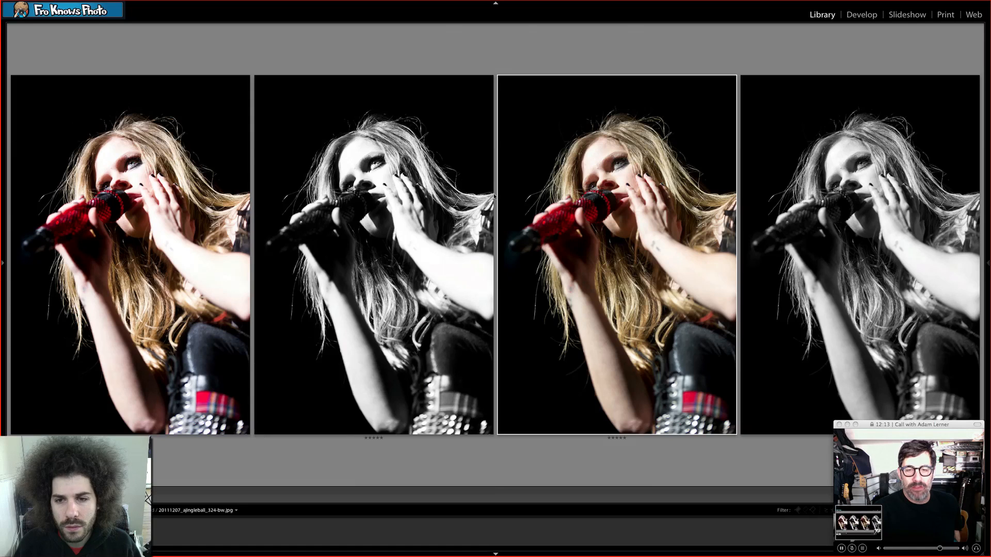